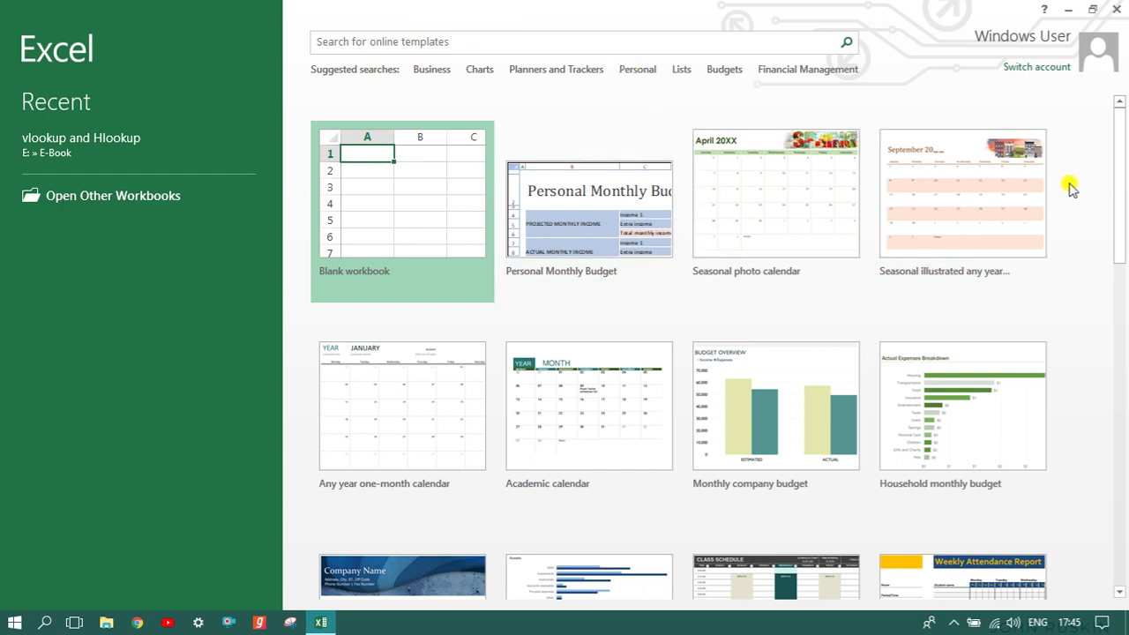
# Create a workbook from the Personal Monthly Budget template and look over its budget sheet
pyautogui.click(616, 218)
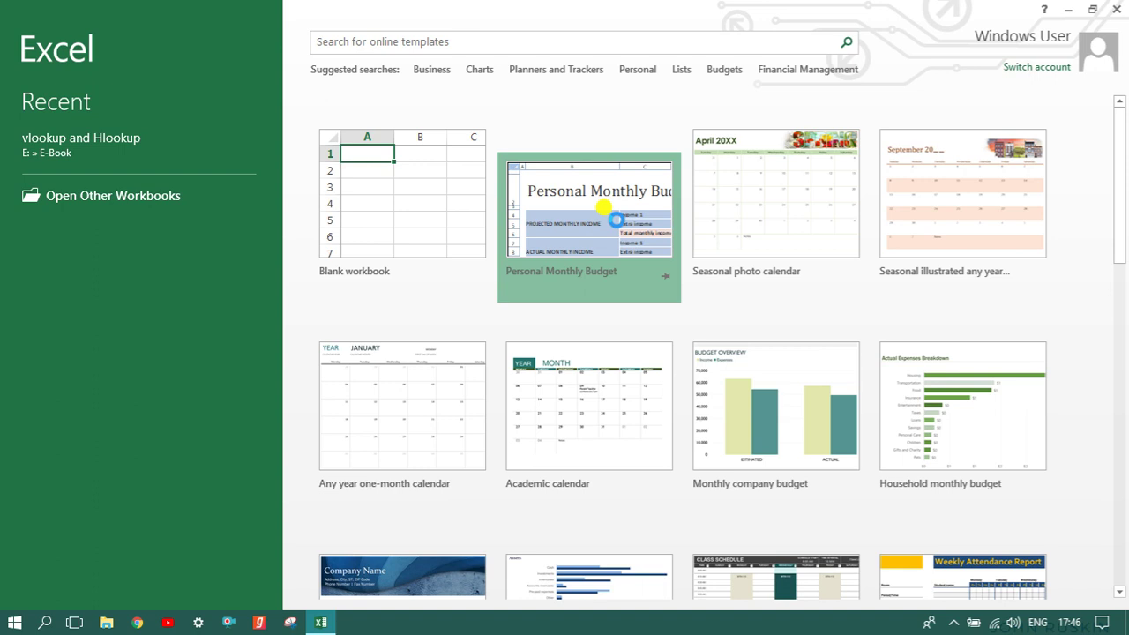
pyautogui.doubleClick(615, 220)
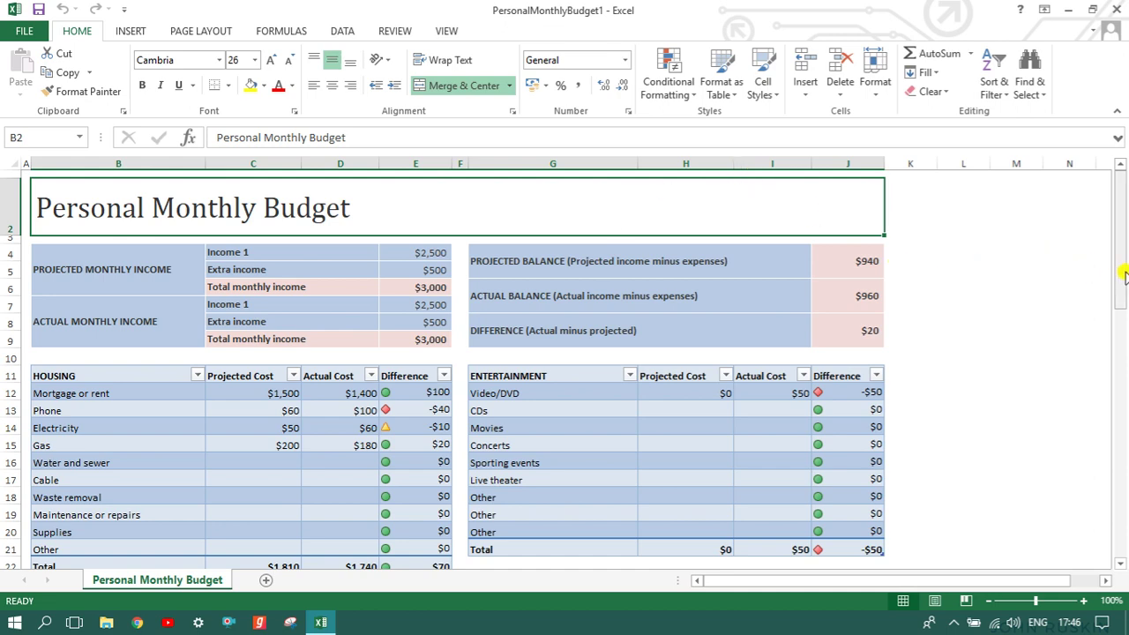
pyautogui.moveTo(1122, 273)
pyautogui.mouseDown()
pyautogui.moveTo(1121, 300)
pyautogui.moveTo(1121, 279)
pyautogui.mouseUp()
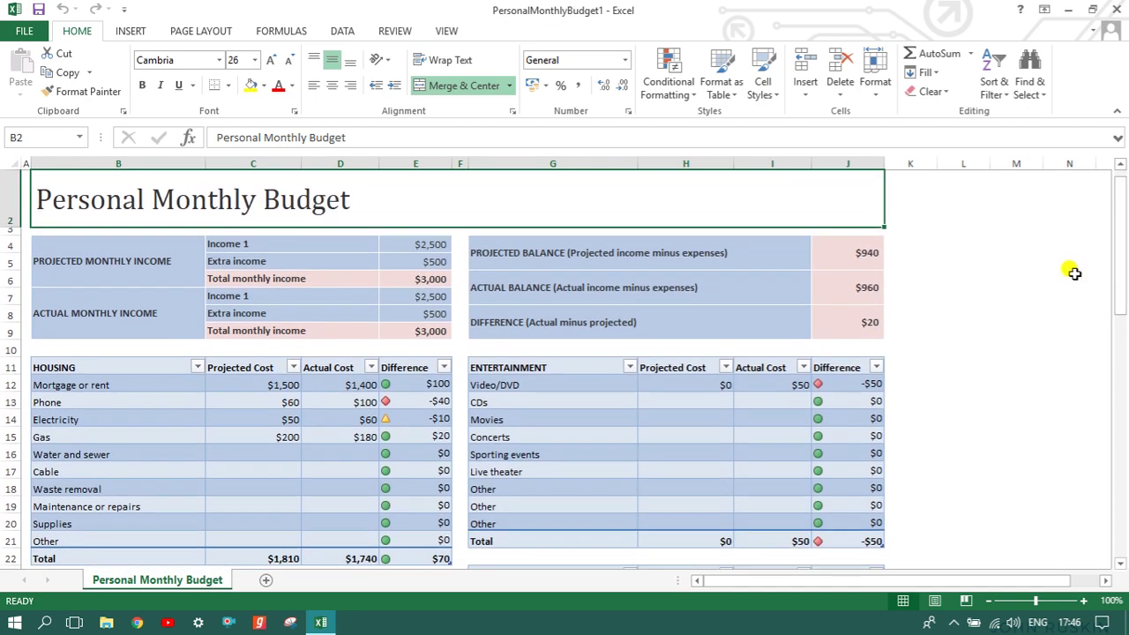
# Create a new blank workbook
pyautogui.click(18, 32)
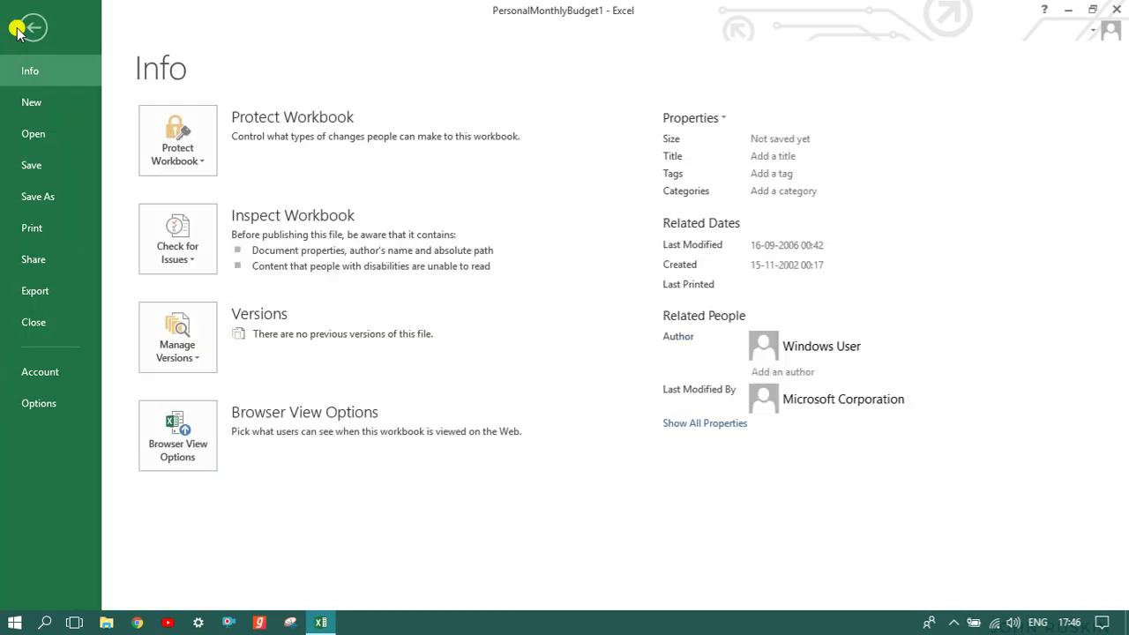
pyautogui.click(24, 103)
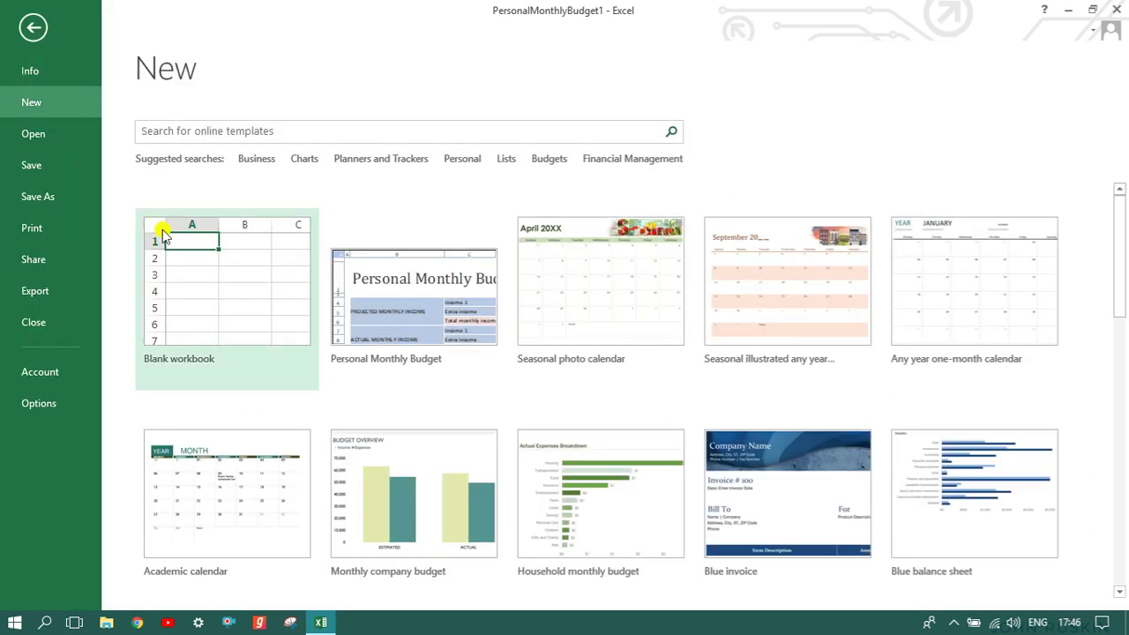
pyautogui.click(168, 231)
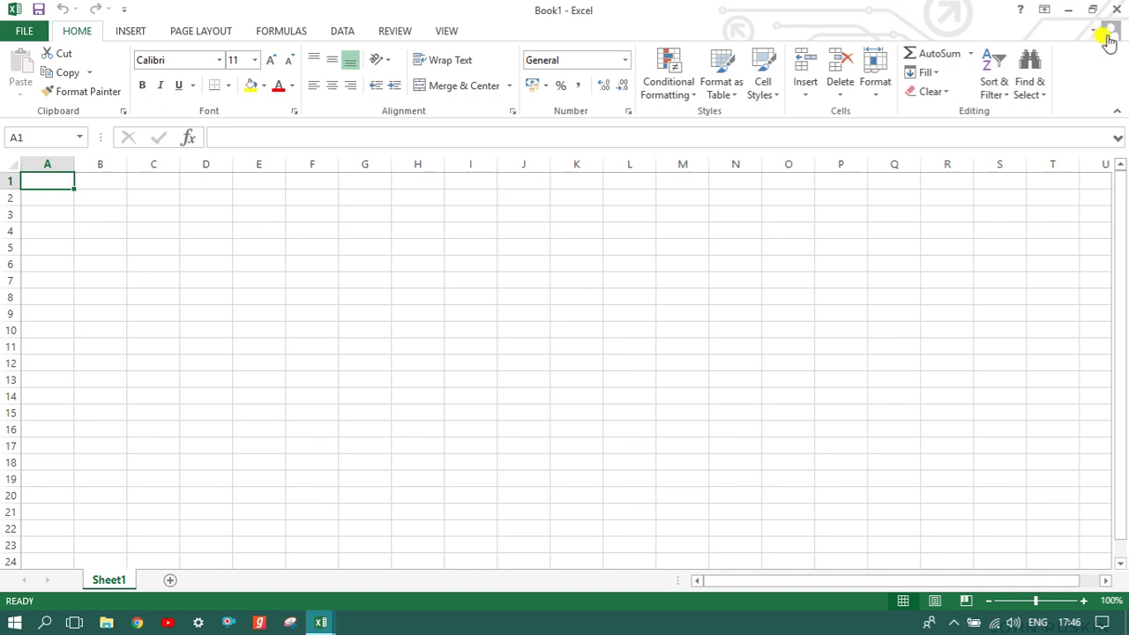
pyautogui.click(18, 30)
pyautogui.click(29, 30)
pyautogui.click(133, 30)
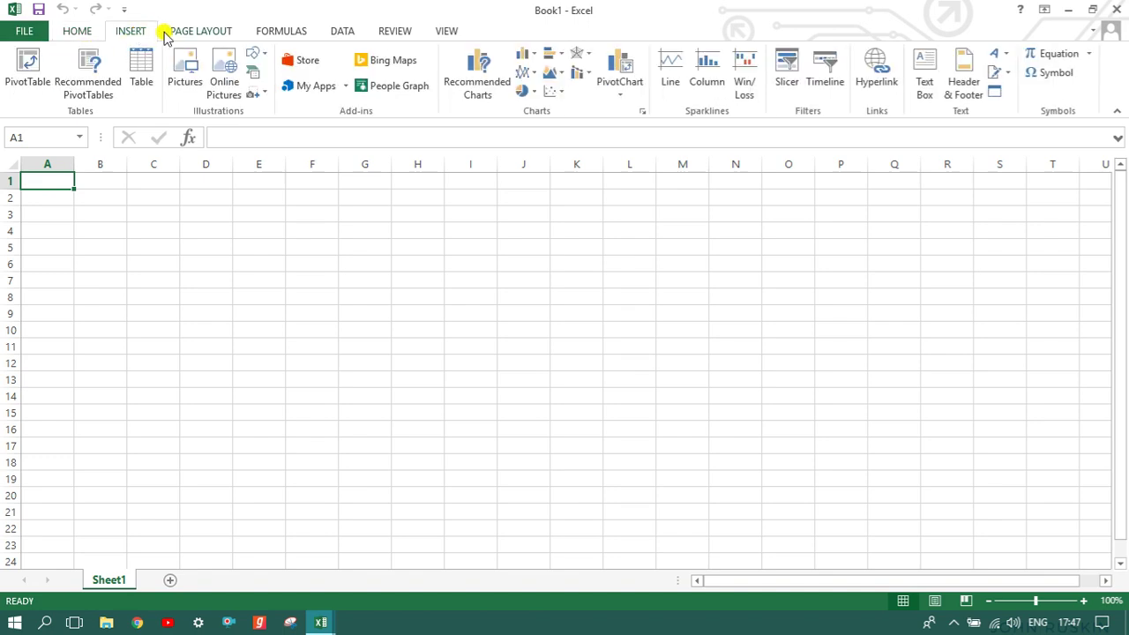
pyautogui.click(77, 31)
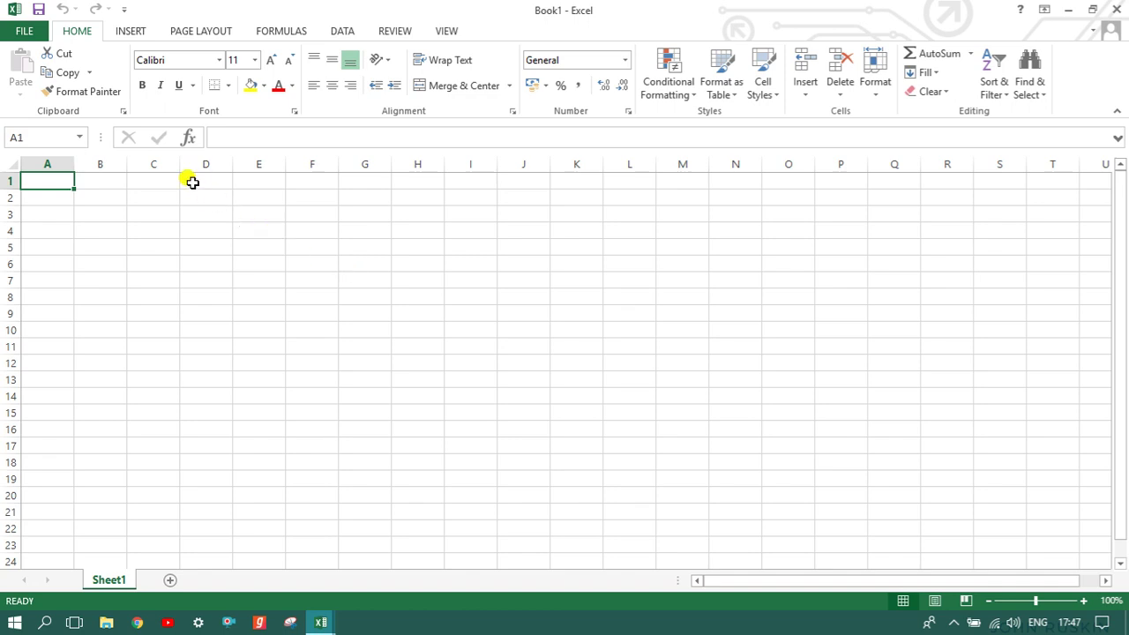
# Highlight cells D1 to O1 to show a row and cells A1 to A11 to show a column
pyautogui.moveTo(192, 182); pyautogui.dragTo(774, 187)
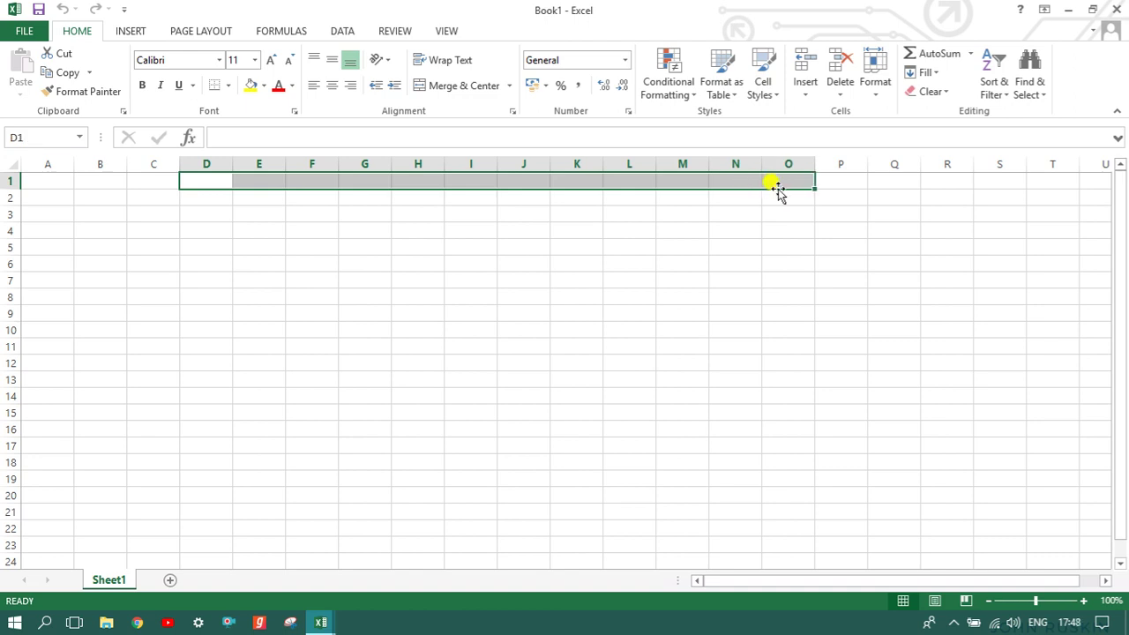
pyautogui.click(568, 257)
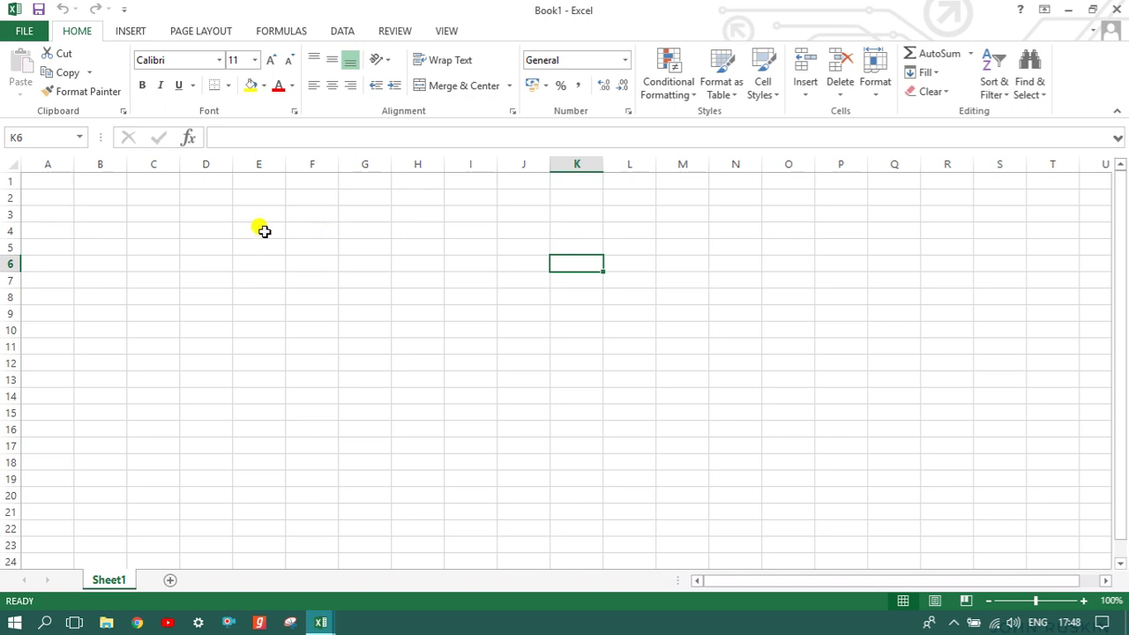
pyautogui.moveTo(57, 181); pyautogui.dragTo(62, 441)
pyautogui.click(197, 355)
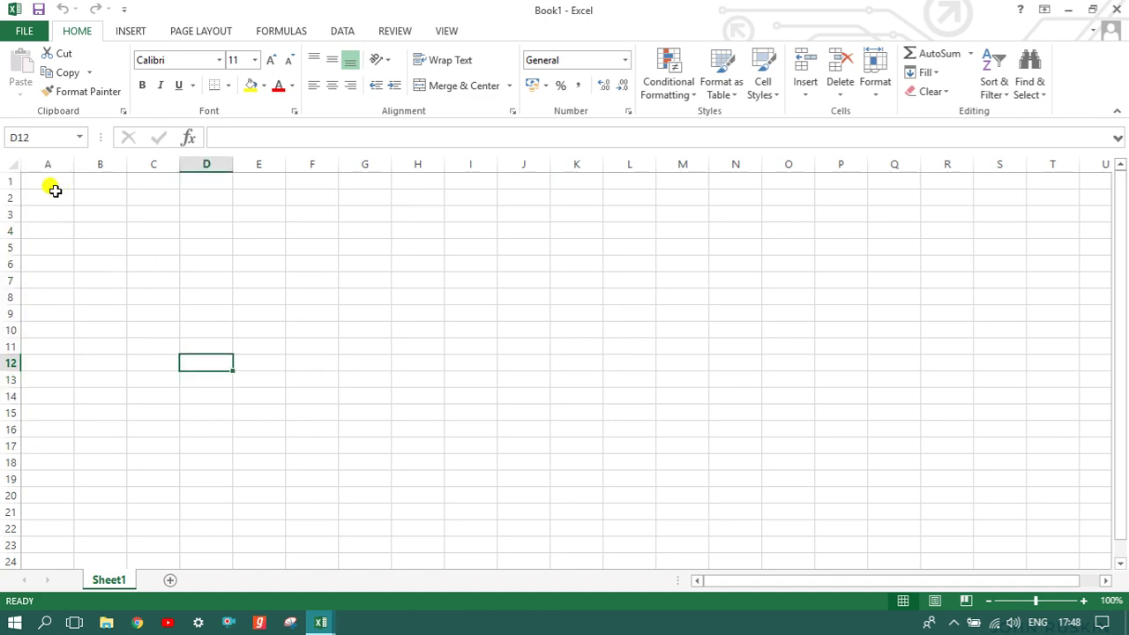
pyautogui.moveTo(48, 179); pyautogui.dragTo(50, 343)
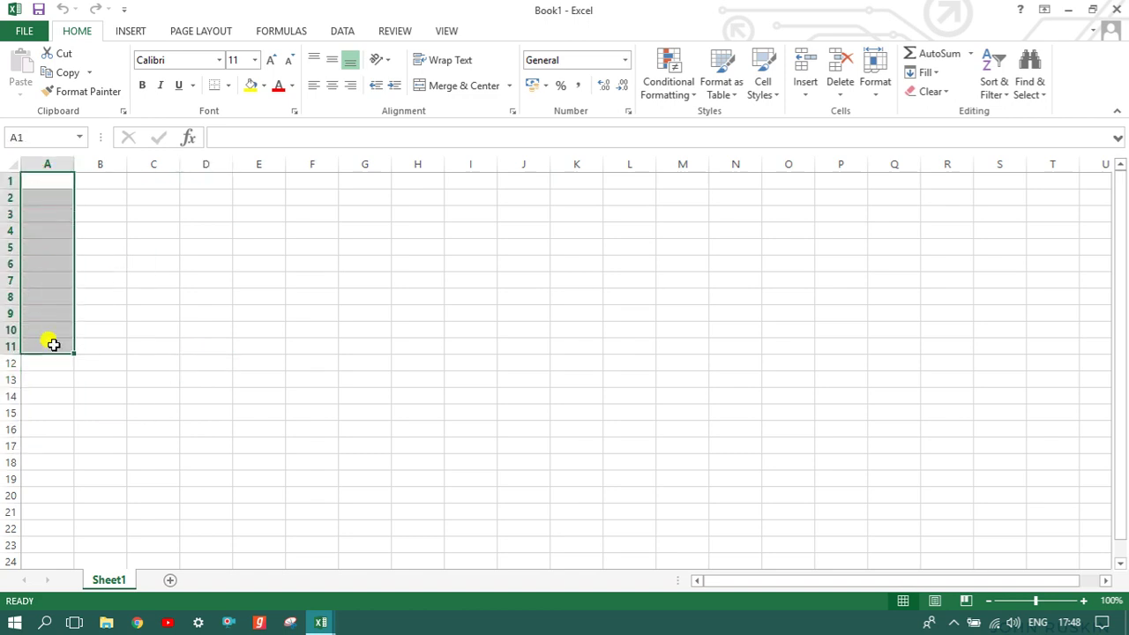
pyautogui.moveTo(127, 195); pyautogui.dragTo(464, 219)
pyautogui.click(445, 277)
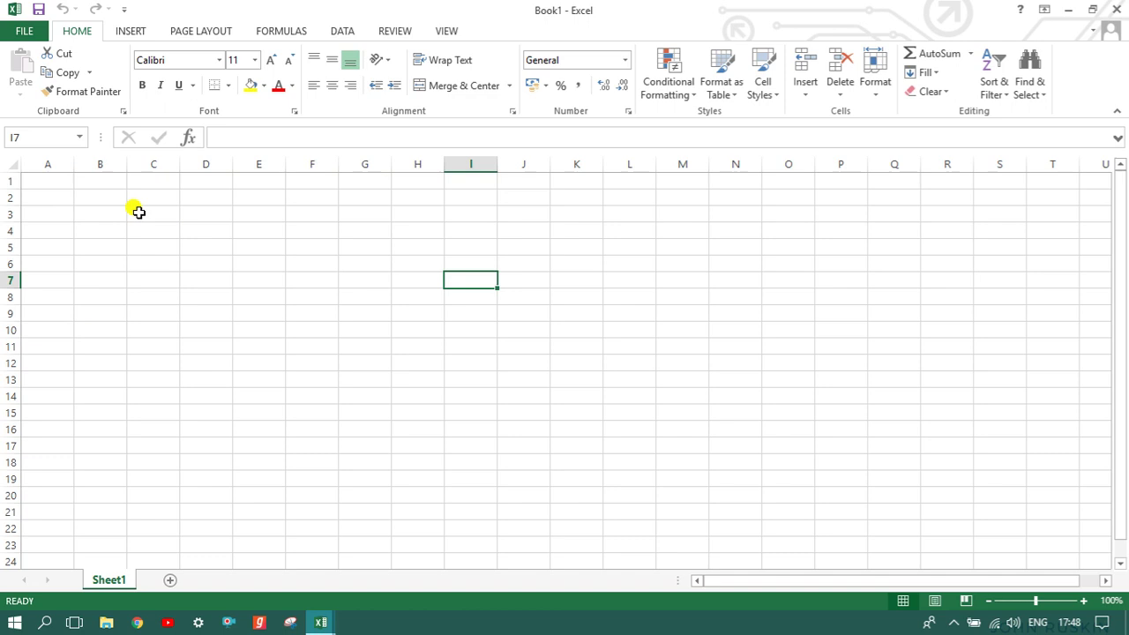
# Enter 21 in cell F6 and 22 in cell F7
pyautogui.click(313, 265)
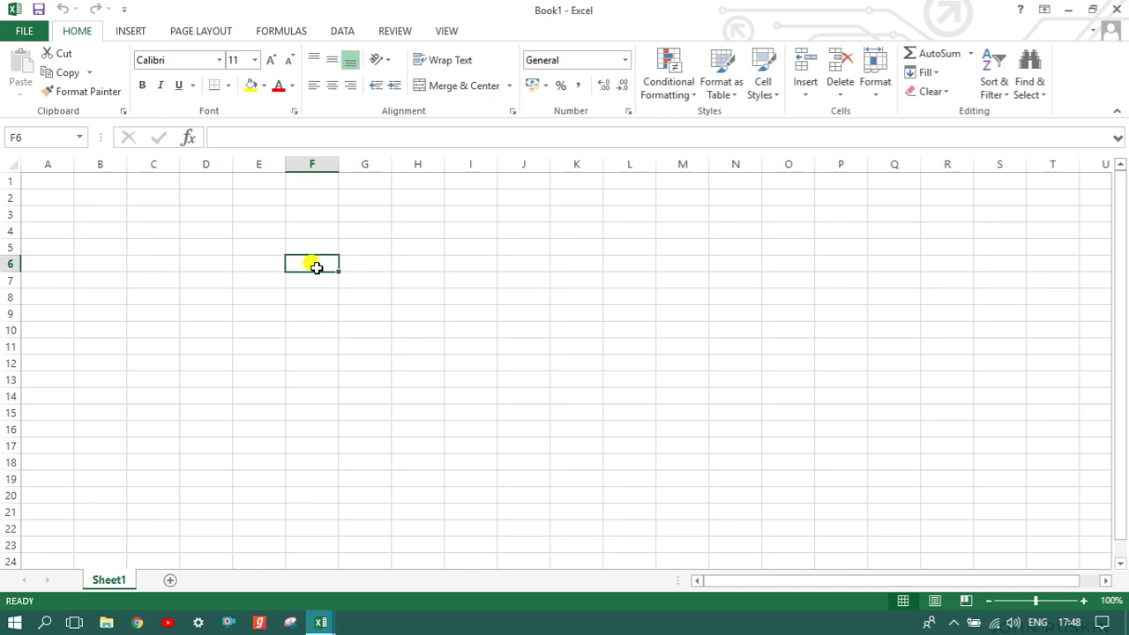
pyautogui.write('21')
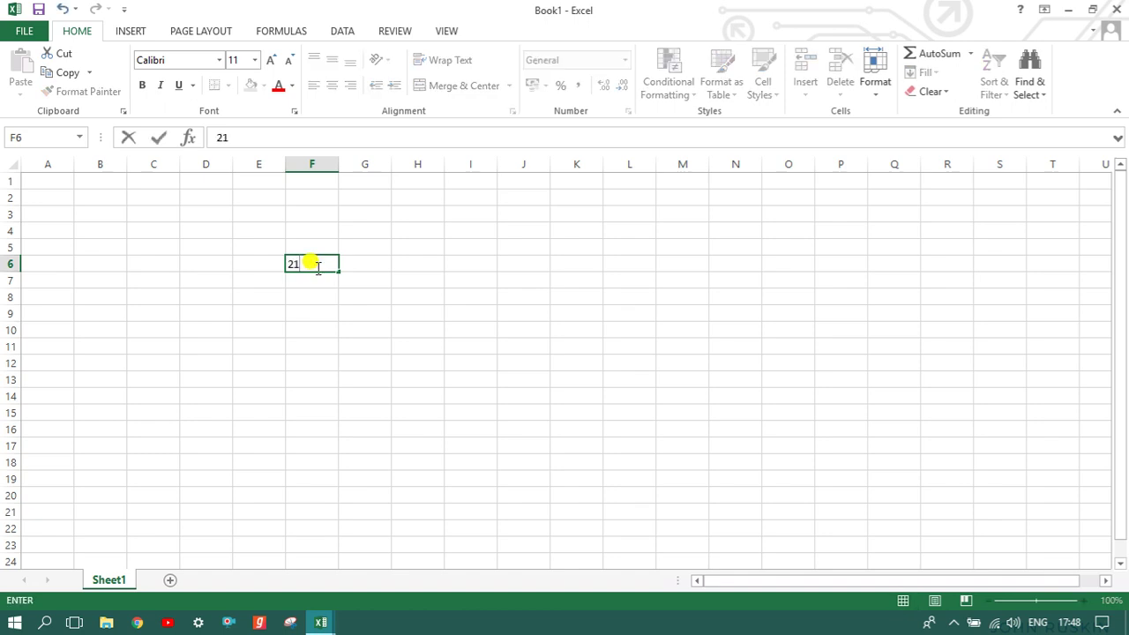
pyautogui.press('Return')
pyautogui.write('22')
pyautogui.press('Return')
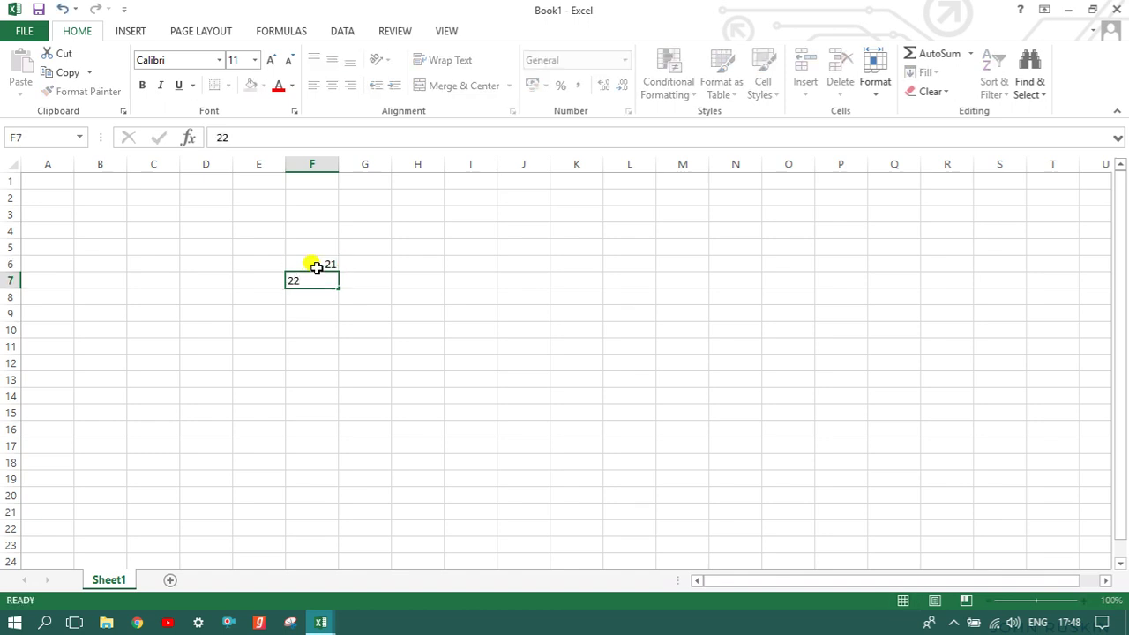
# Clear the values from cells F6 and F7
pyautogui.click(308, 282)
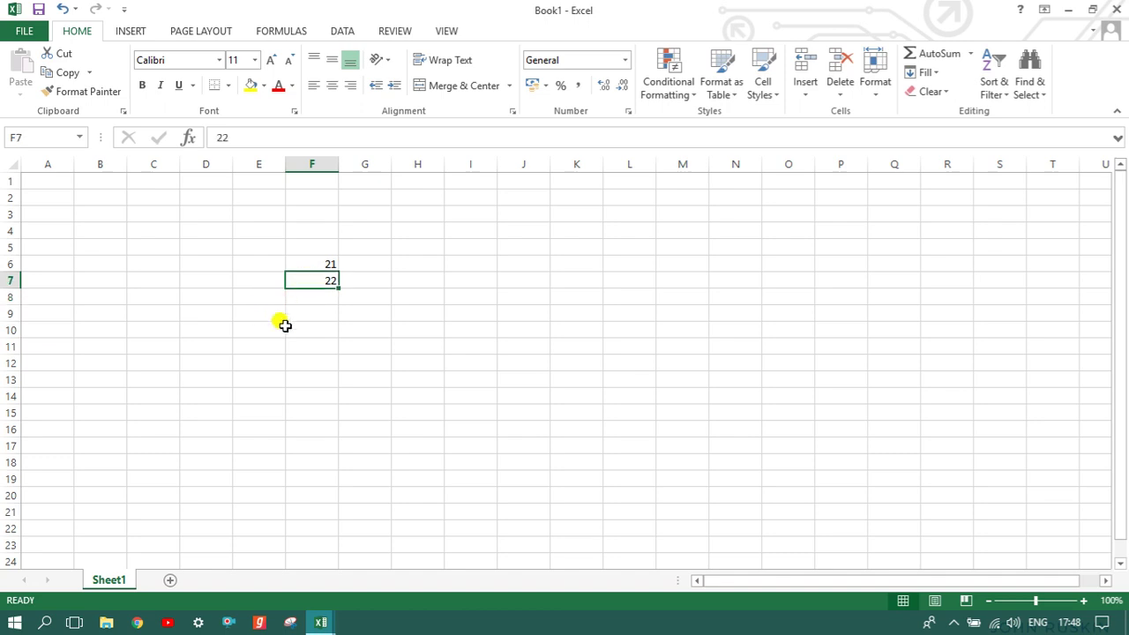
pyautogui.click(319, 263)
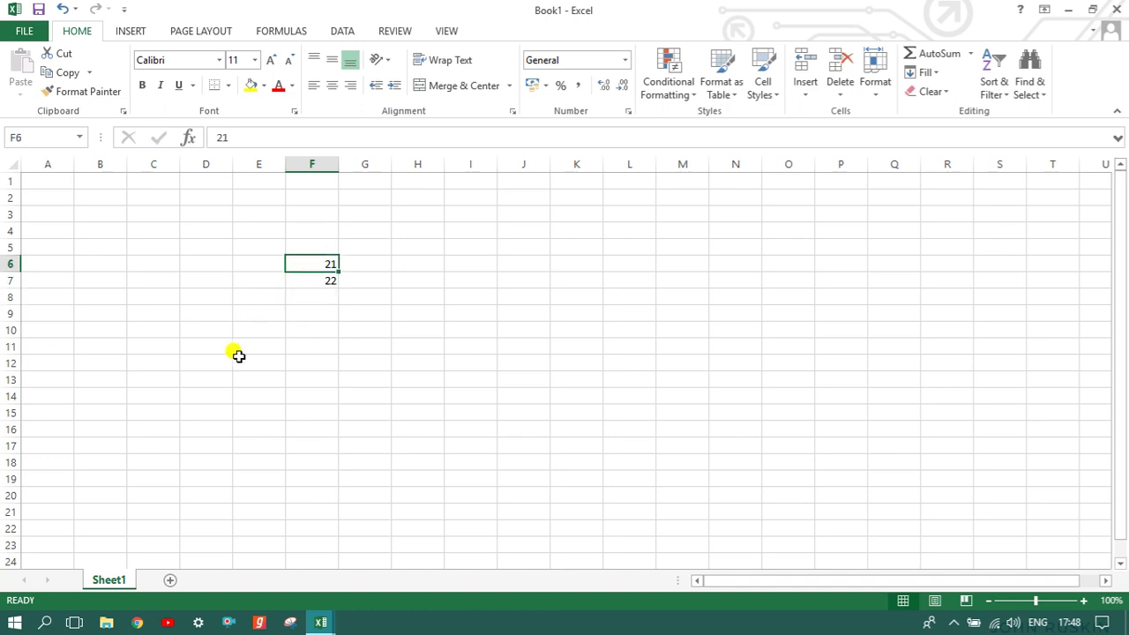
pyautogui.press('Delete')
pyautogui.press('Down')
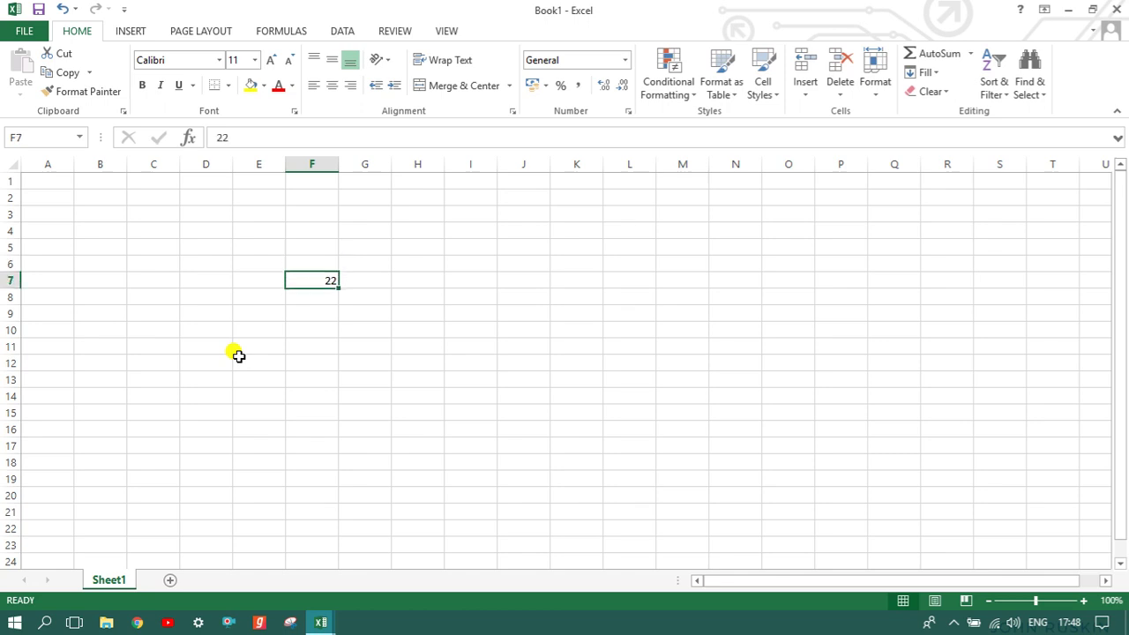
pyautogui.press('Delete')
# Select the single cells C4, E5, A1 and G6 one after another to examine their cell addresses
pyautogui.click(156, 231)
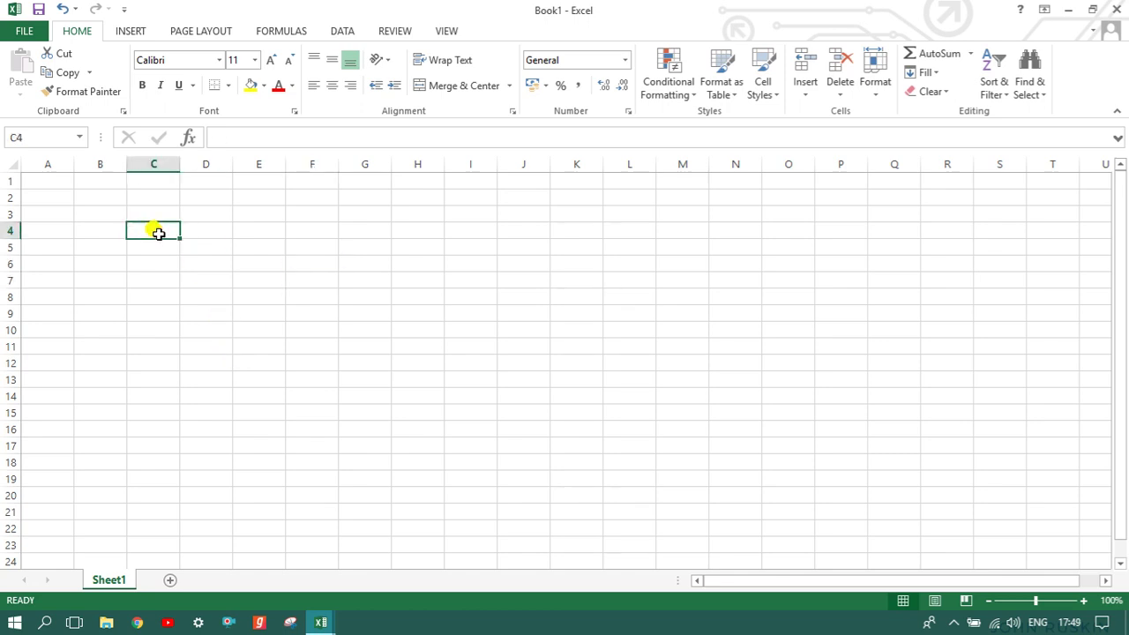
pyautogui.click(274, 252)
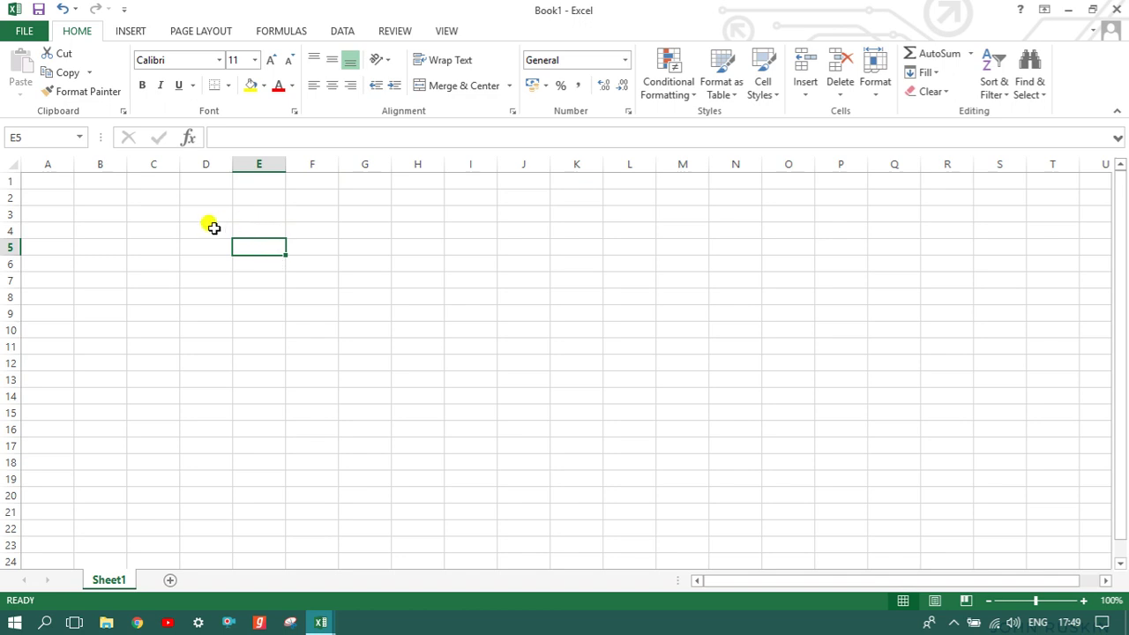
pyautogui.click(55, 178)
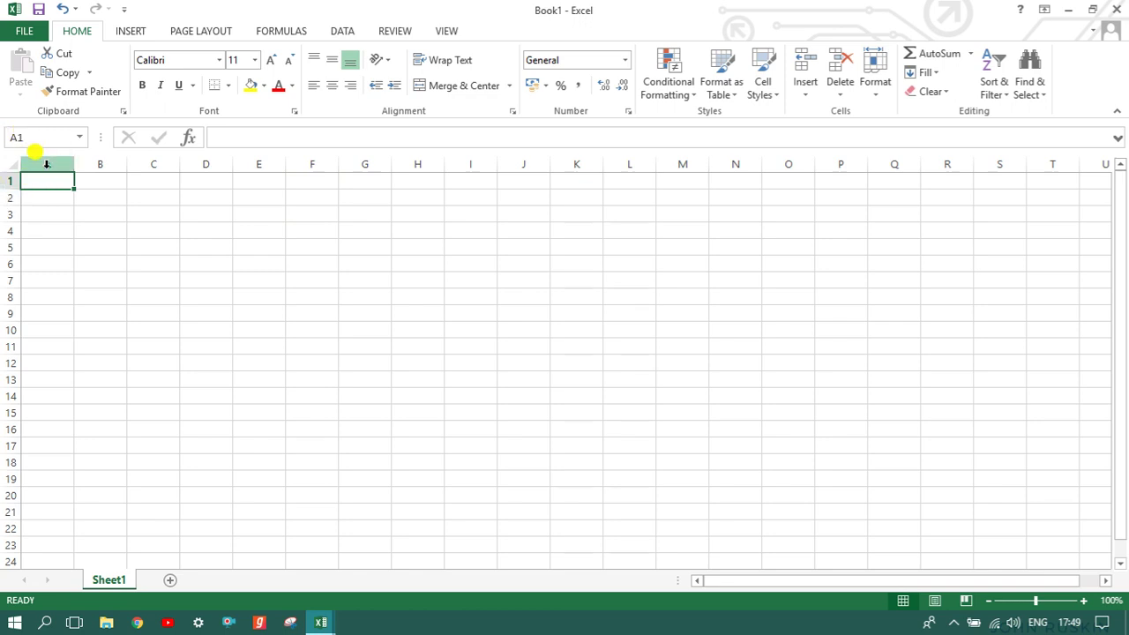
pyautogui.click(369, 263)
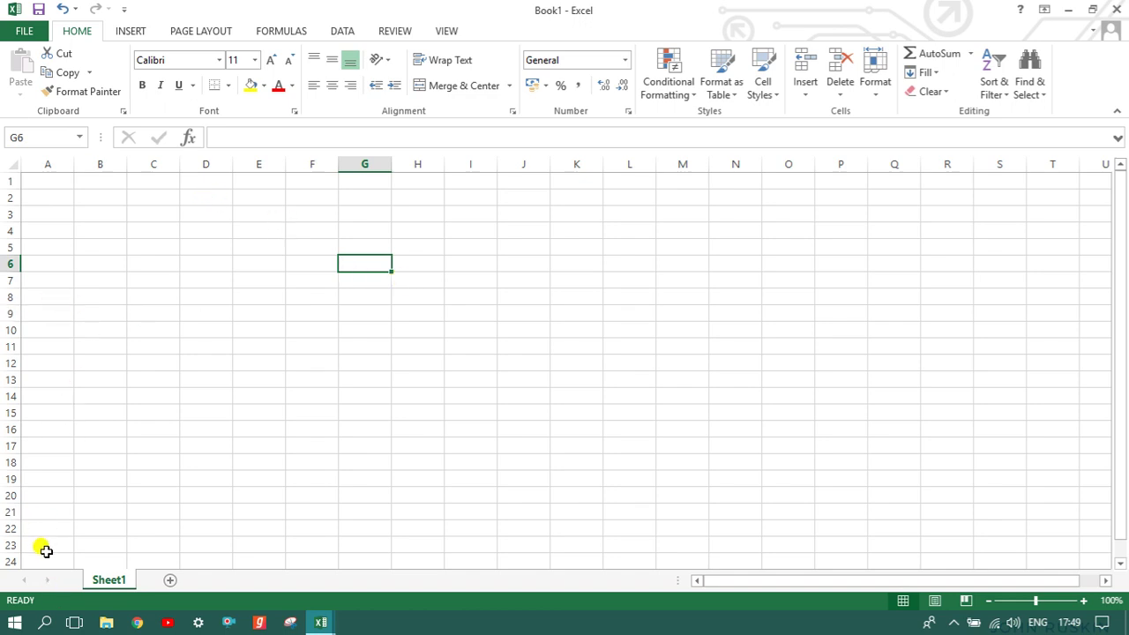
# Move the active cell down column A from A24 to A34, and return it to A1
pyautogui.click(44, 555)
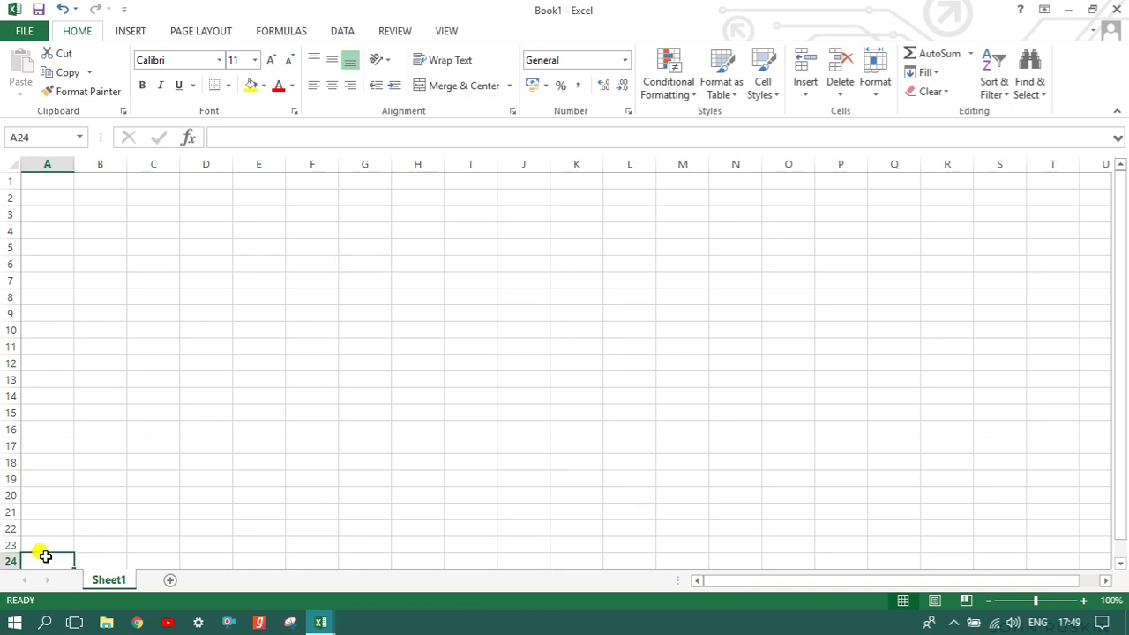
pyautogui.press('Down')
pyautogui.press('Down')
pyautogui.press('Down')
pyautogui.press('Down')
pyautogui.press('Down')
pyautogui.press('Down')
pyautogui.press('Down')
pyautogui.press('Down')
pyautogui.press('Down')
pyautogui.press('Down')
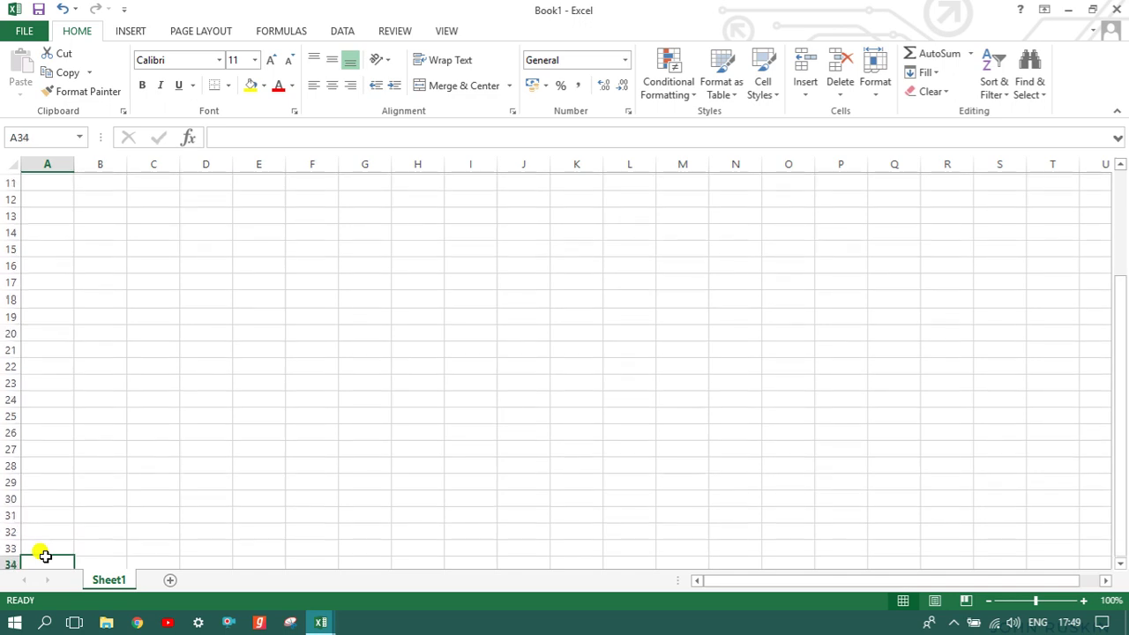
pyautogui.press('Up')
pyautogui.press('Up')
pyautogui.press('Up')
pyautogui.press('Up')
pyautogui.press('Up')
pyautogui.press('Up')
pyautogui.press('Up')
pyautogui.press('Up')
pyautogui.press('Up')
pyautogui.press('Up')
pyautogui.press('Up')
pyautogui.press('Up')
pyautogui.press('Up')
pyautogui.press('Up')
pyautogui.press('Up')
pyautogui.press('Up')
pyautogui.press('Up')
pyautogui.press('Up')
pyautogui.press('Up')
pyautogui.press('Up')
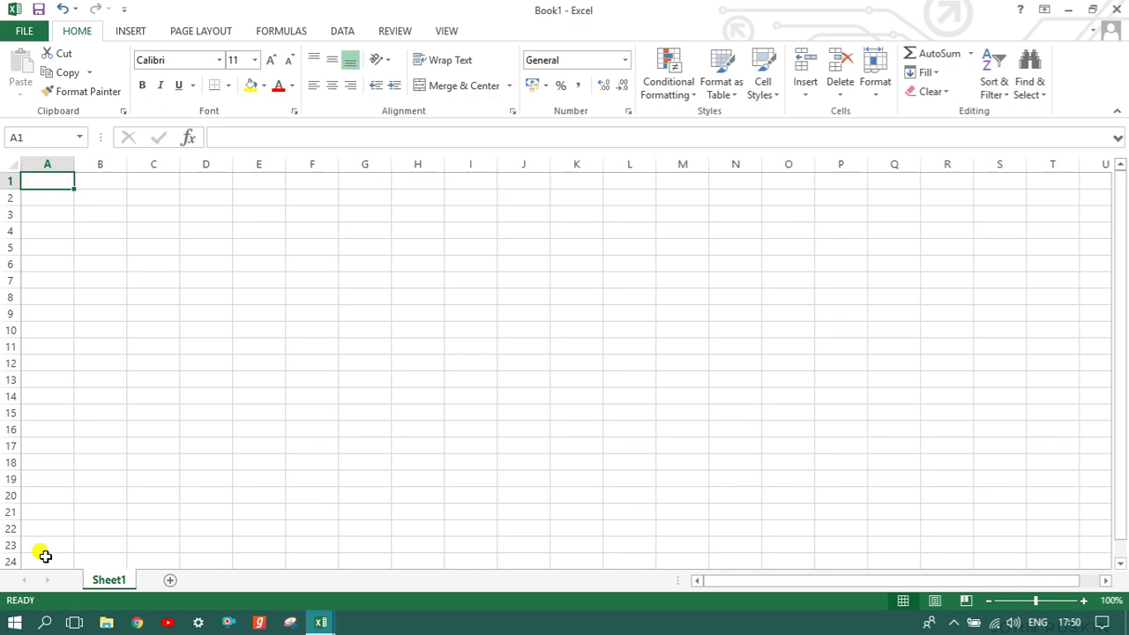
# Examine the sheet's last row, selecting row 1048576, and its last column, returning to cell A1 each time
pyautogui.hotkey('ctrl', 'Down')
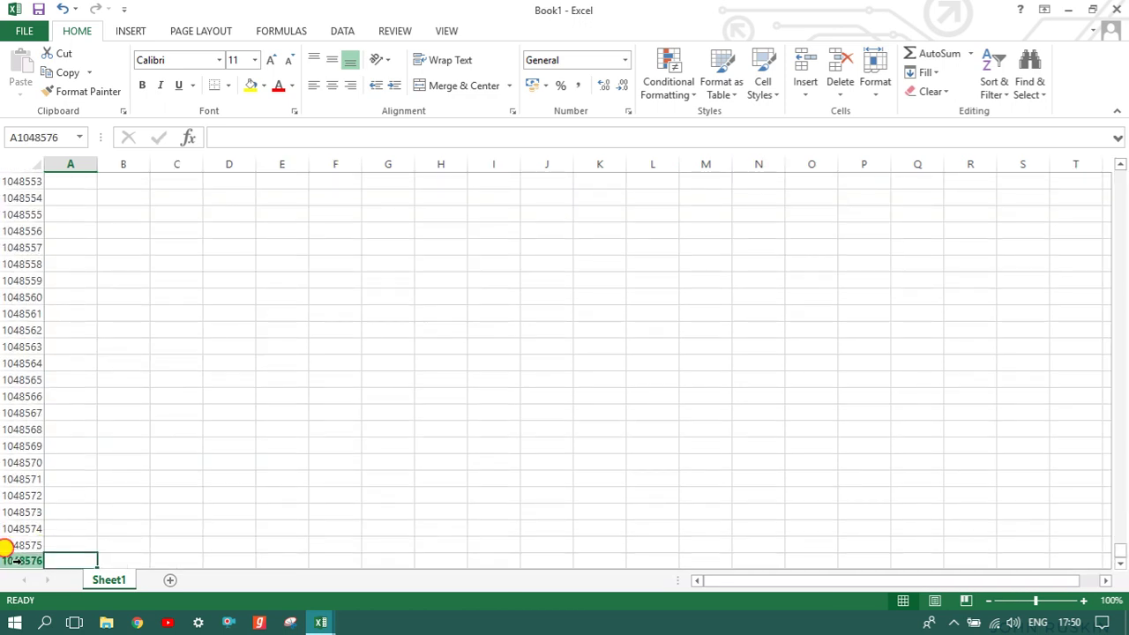
pyautogui.click(16, 561)
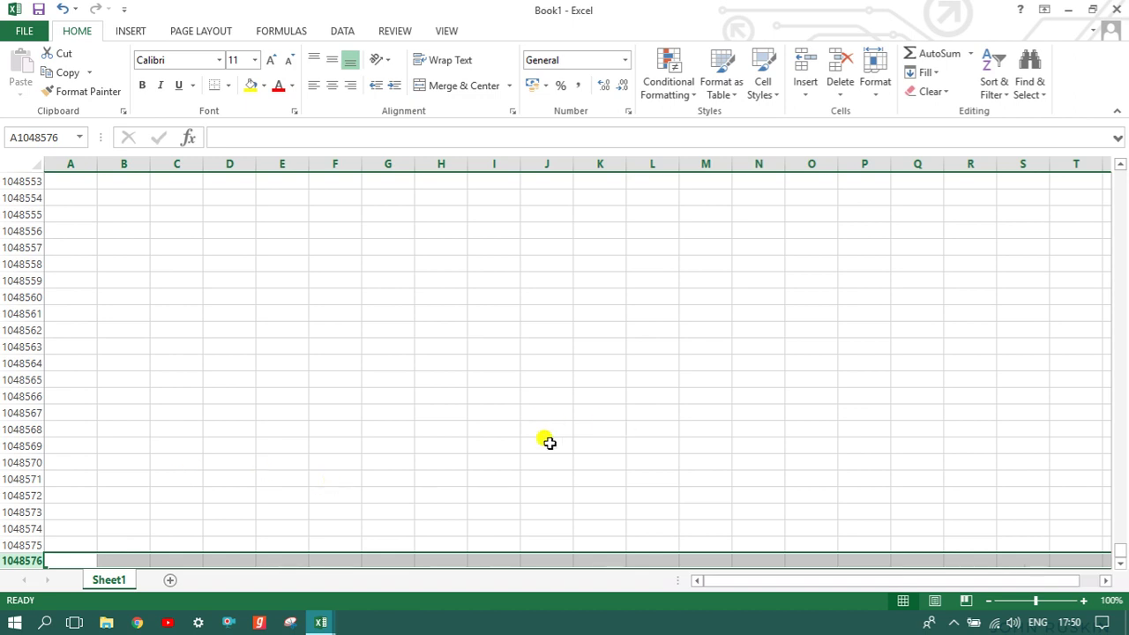
pyautogui.hotkey('ctrl', 'Home')
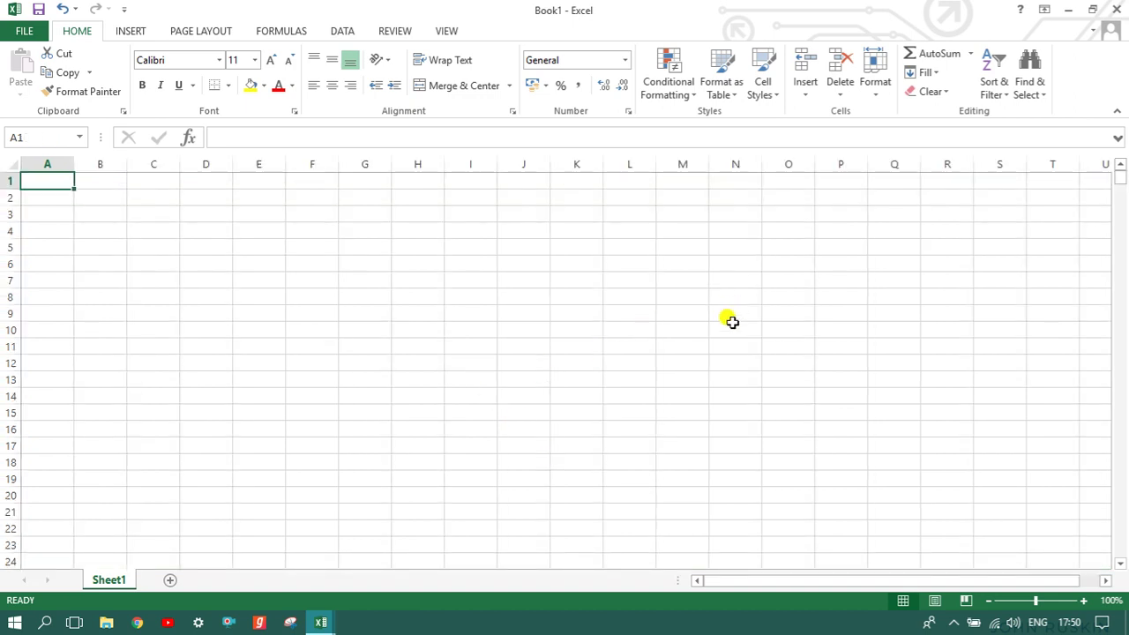
pyautogui.hotkey('ctrl', 'Right')
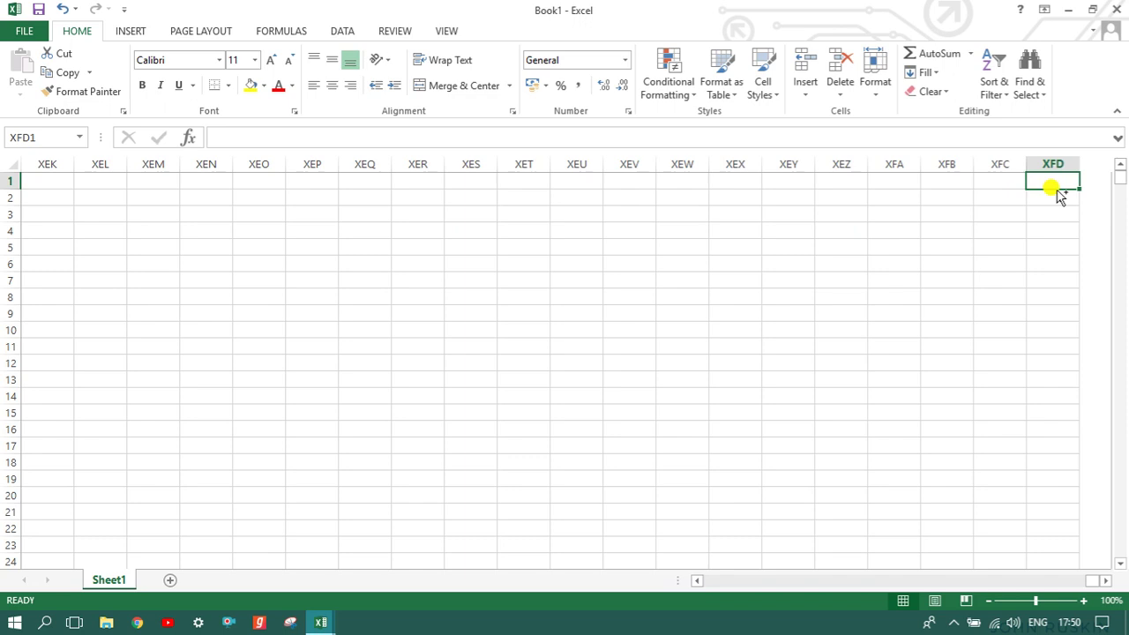
pyautogui.hotkey('ctrl', 'Left')
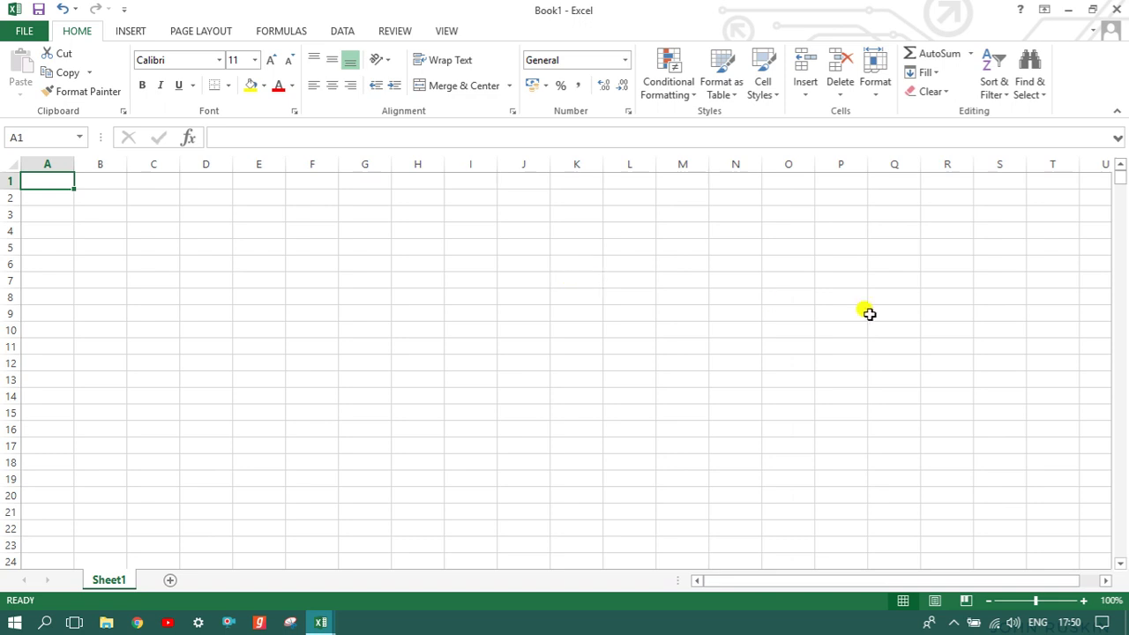
# Look through the rows down past row 550, return to cell A1, and select cell A24
pyautogui.scroll(-6, 1120, 229)
pyautogui.scroll(-20, 1120, 229)
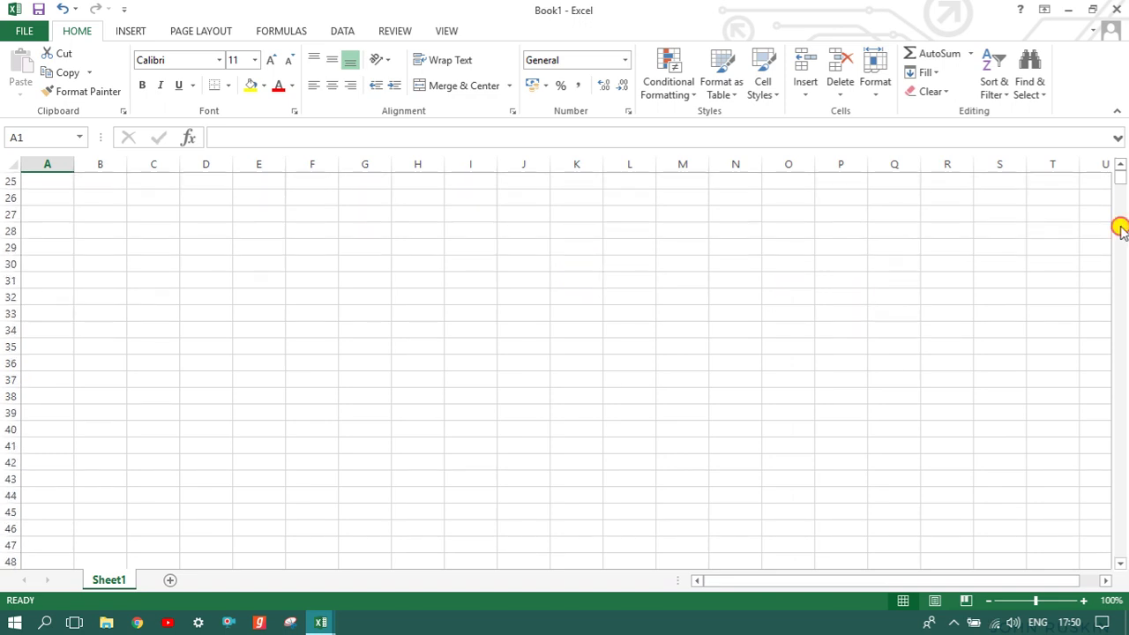
pyautogui.scroll(-20, 1121, 264)
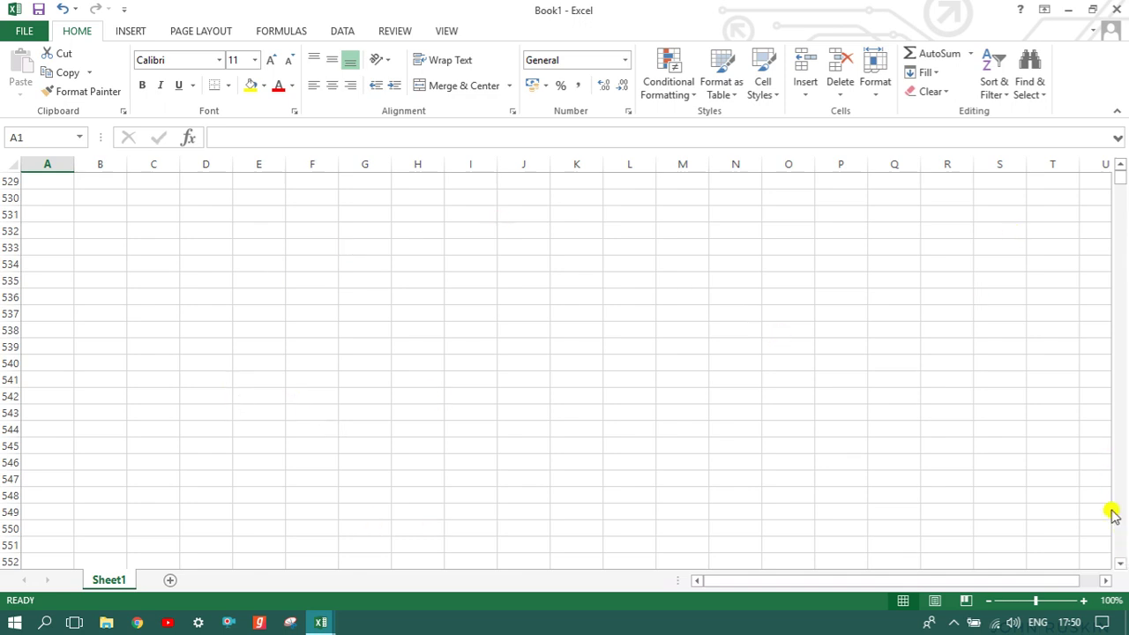
pyautogui.hotkey('ctrl', 'Home')
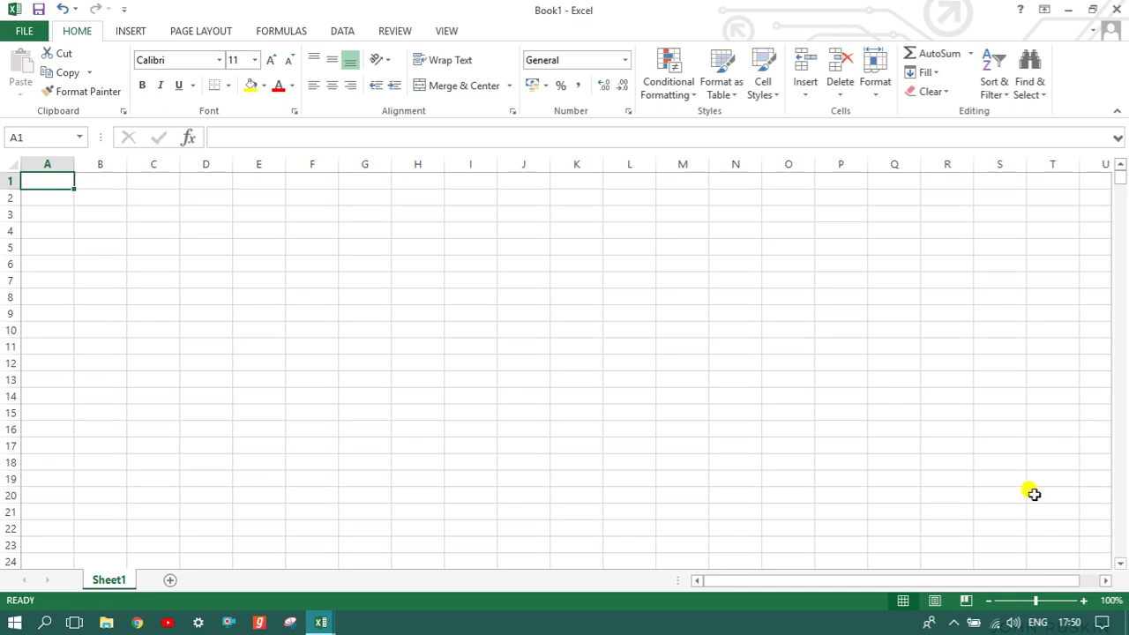
pyautogui.moveTo(1121, 179)
pyautogui.mouseDown()
pyautogui.moveTo(1121, 244)
pyautogui.moveTo(1121, 177)
pyautogui.mouseUp()
pyautogui.click(50, 560)
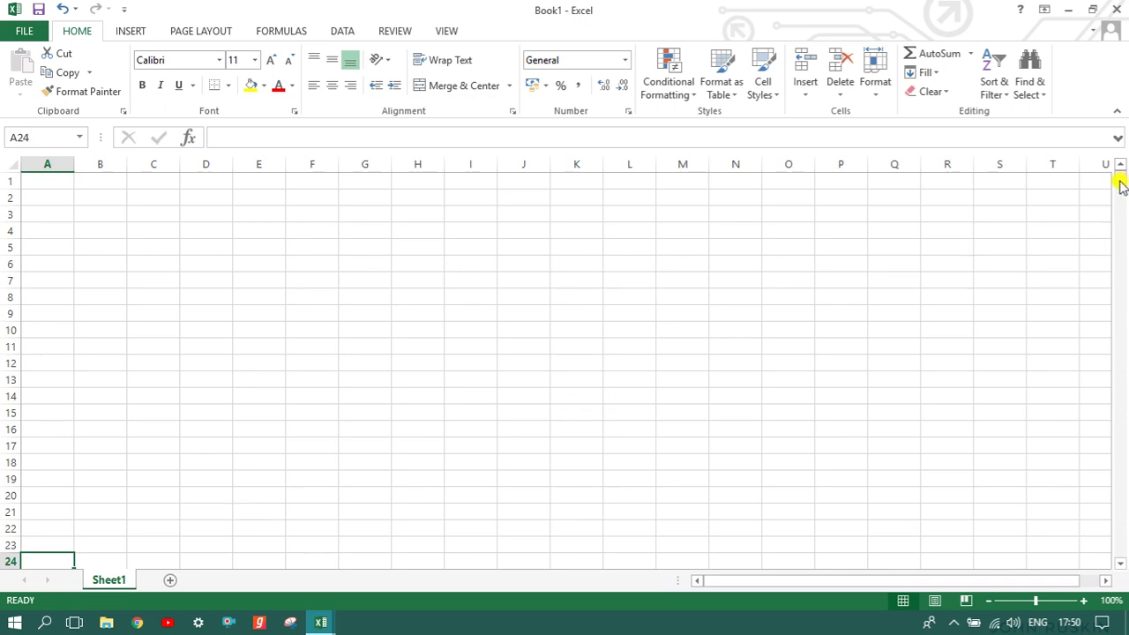
# Select cell U1 and move the active cell along row 1 to AN1 to examine the column letters beyond Z
pyautogui.moveTo(1120, 182)
pyautogui.mouseDown()
pyautogui.moveTo(1122, 232)
pyautogui.moveTo(1120, 165)
pyautogui.mouseUp()
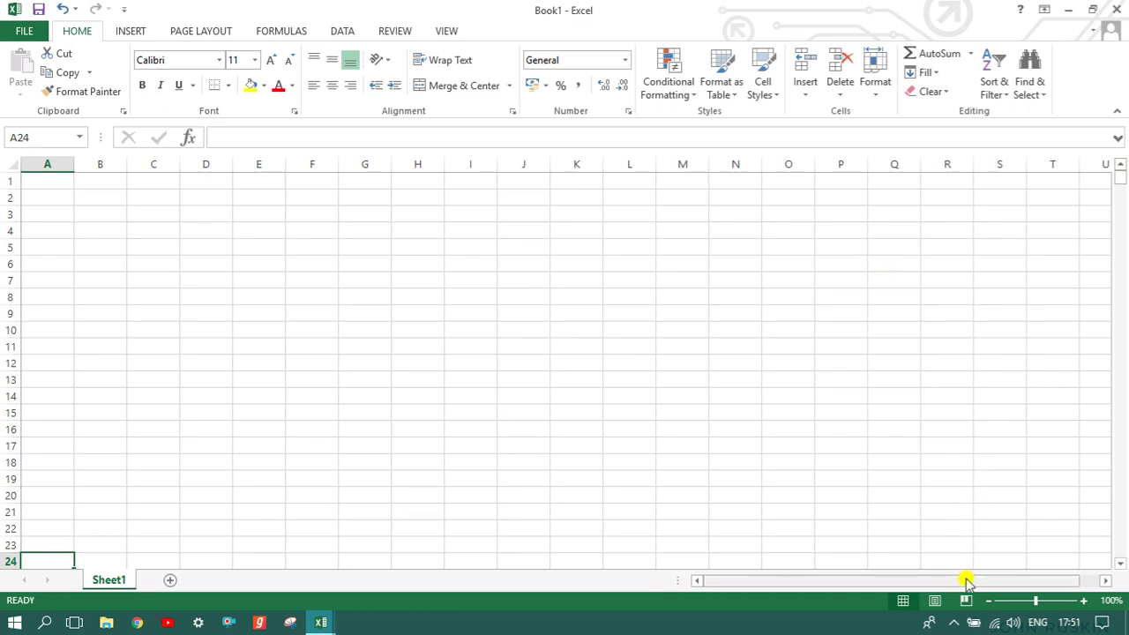
pyautogui.moveTo(966, 582); pyautogui.dragTo(1032, 577)
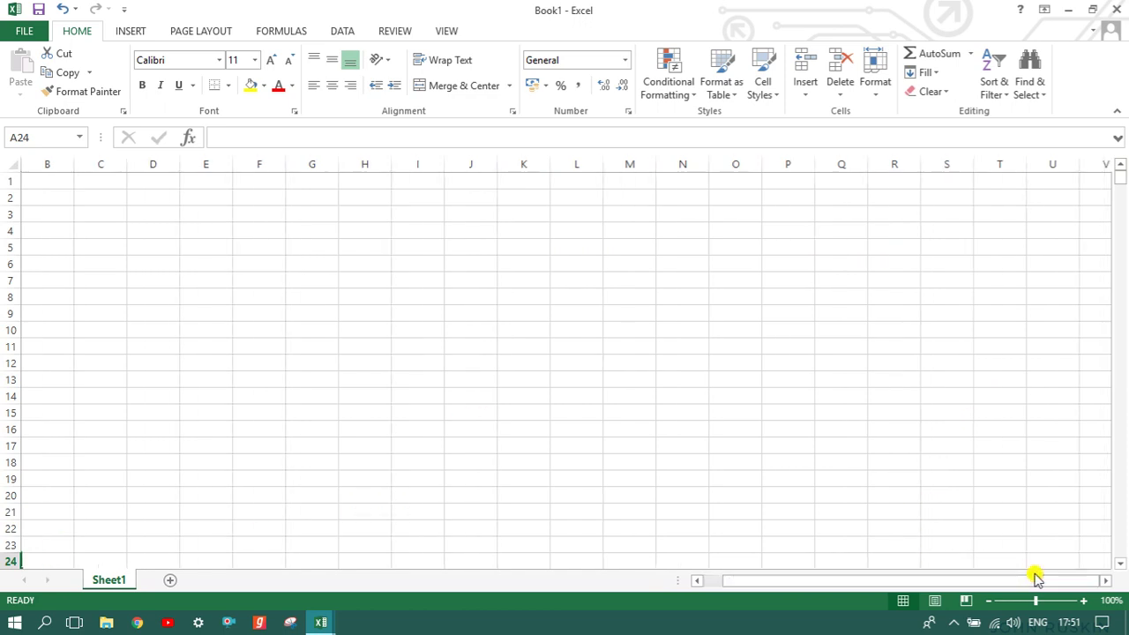
pyautogui.click(1054, 178)
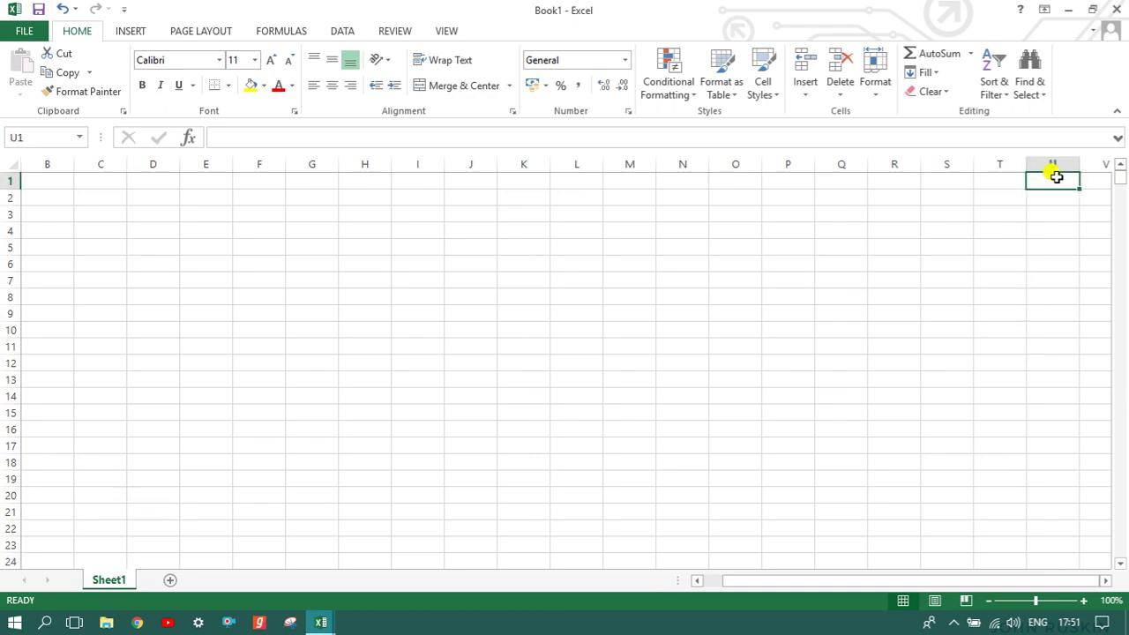
pyautogui.press('Right')
pyautogui.press('Right')
pyautogui.press('Right')
pyautogui.press('Right')
pyautogui.press('Right')
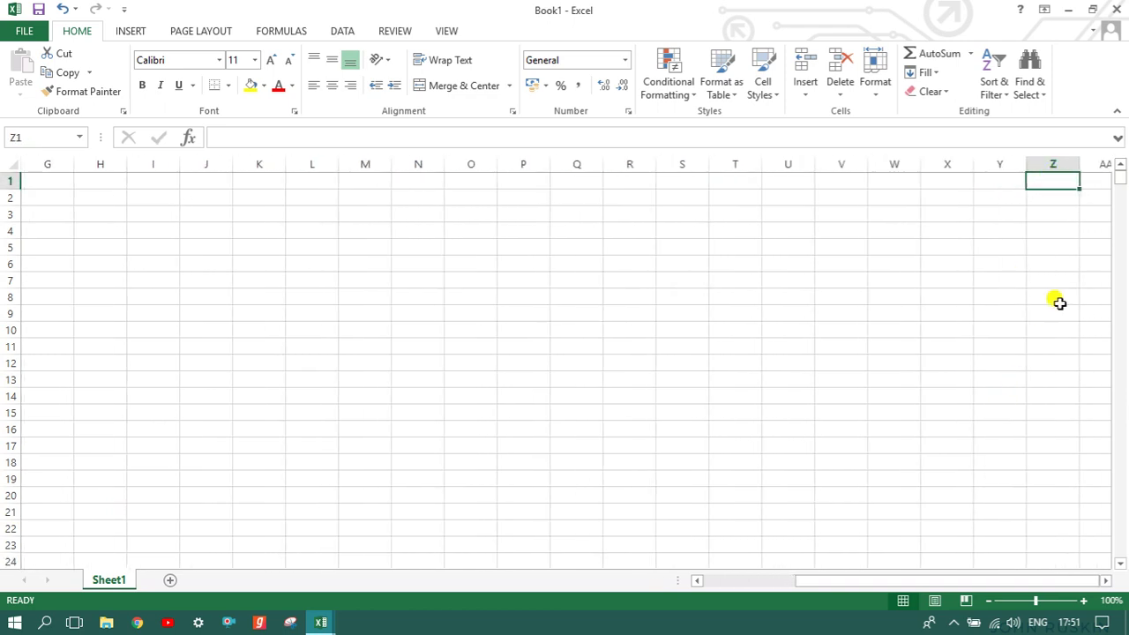
pyautogui.press('Right')
pyautogui.press('Right')
pyautogui.press('Right')
pyautogui.press('Right')
pyautogui.press('Right')
pyautogui.press('Right')
pyautogui.press('Right')
pyautogui.press('Right')
pyautogui.press('Right')
pyautogui.press('Right')
pyautogui.press('Right')
pyautogui.press('Right')
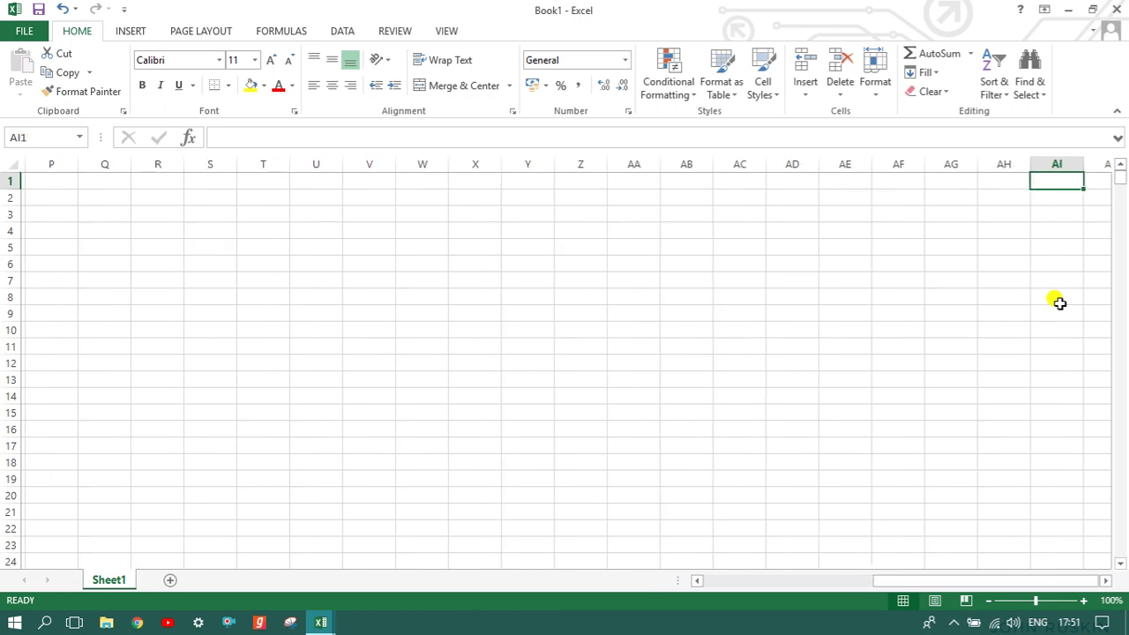
pyautogui.press('Right')
pyautogui.press('Right')
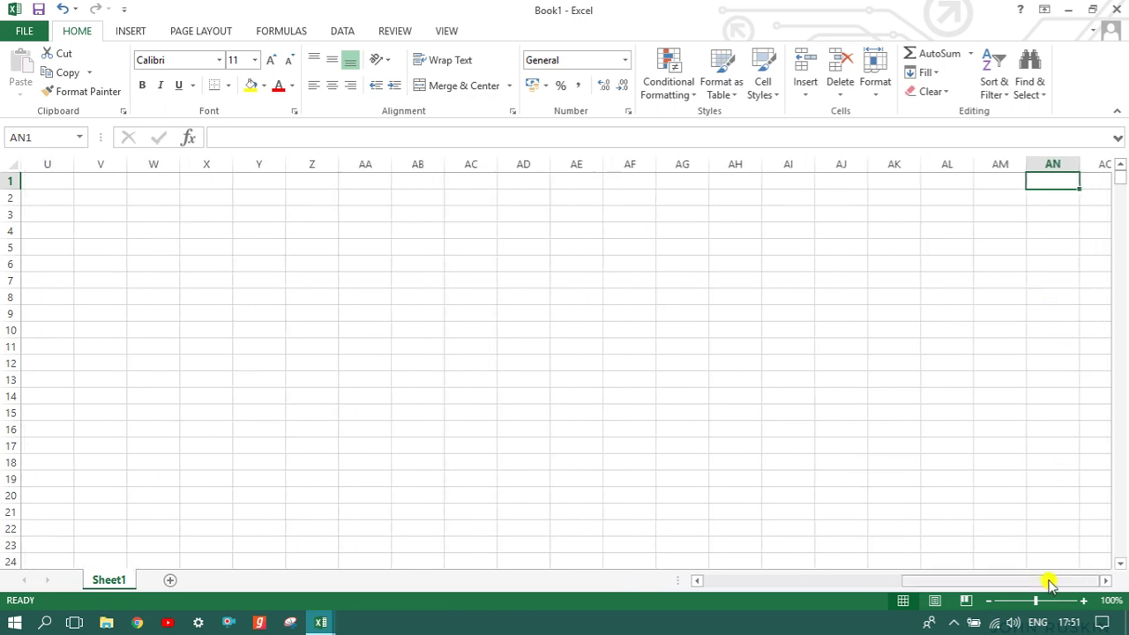
pyautogui.moveTo(1049, 583); pyautogui.dragTo(909, 529)
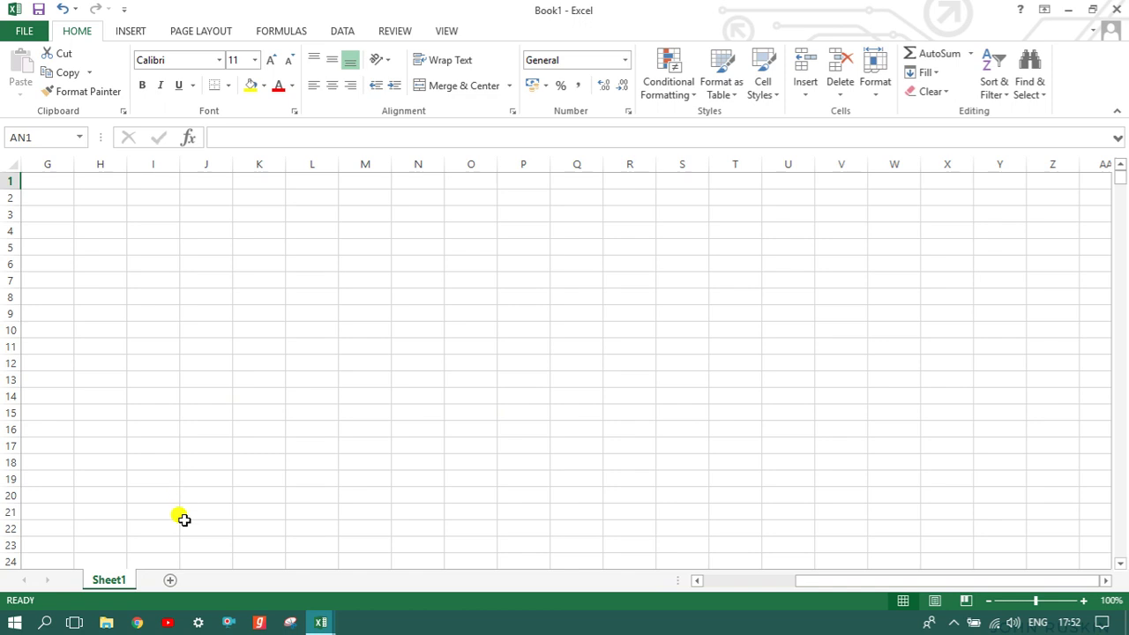
# Add two new worksheets, Sheet2 and Sheet3, after Sheet1 and delete both of them
pyautogui.click(172, 579)
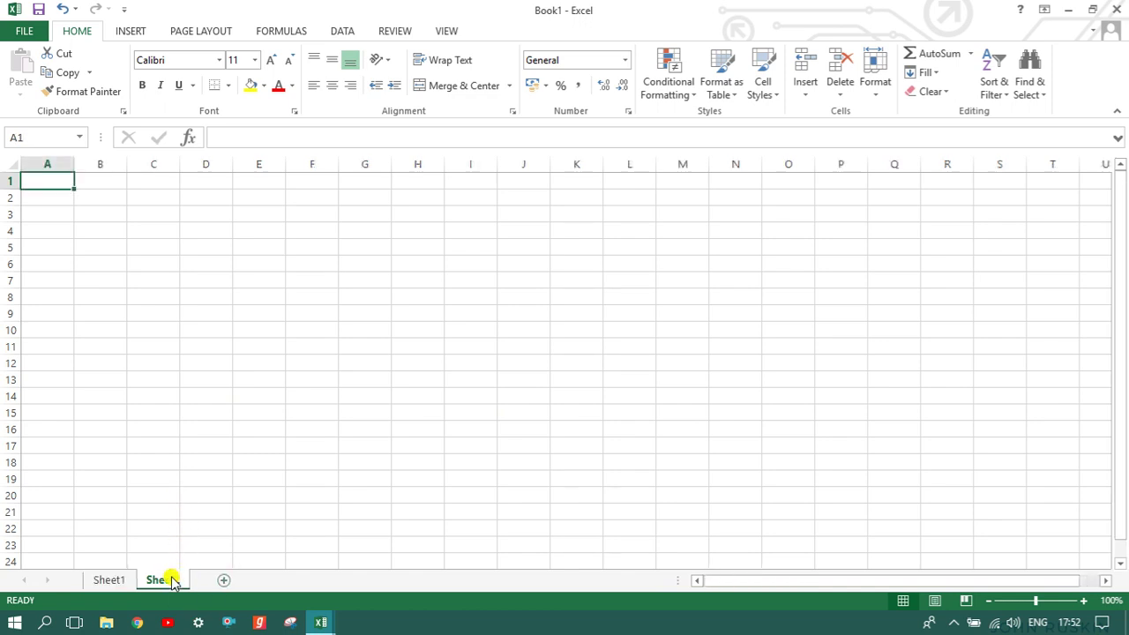
pyautogui.click(223, 579)
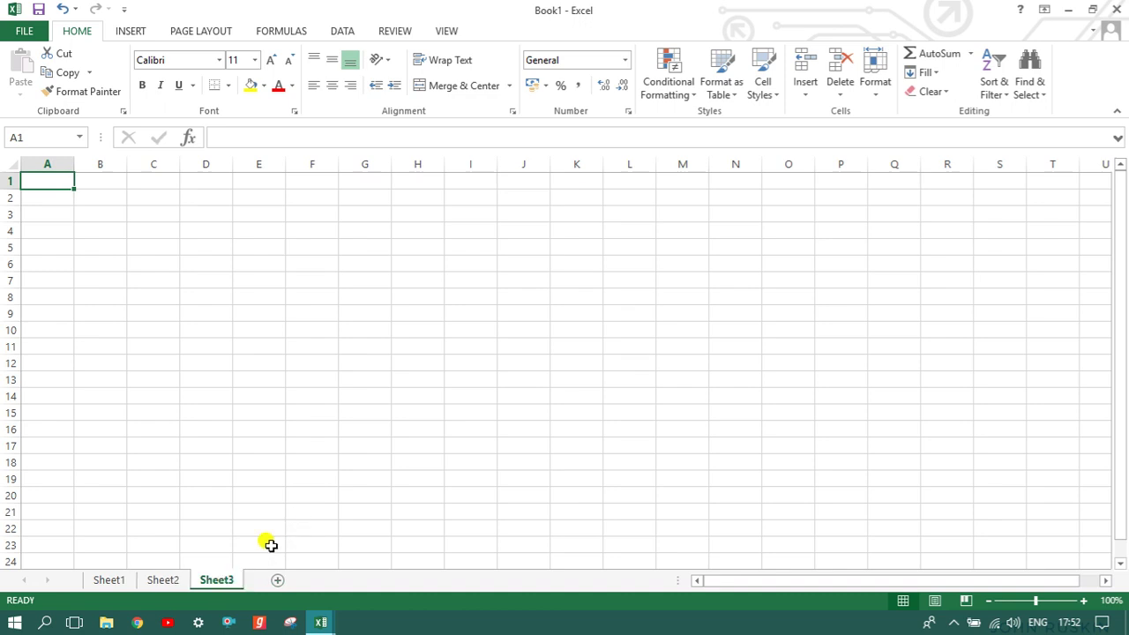
pyautogui.rightClick(231, 580)
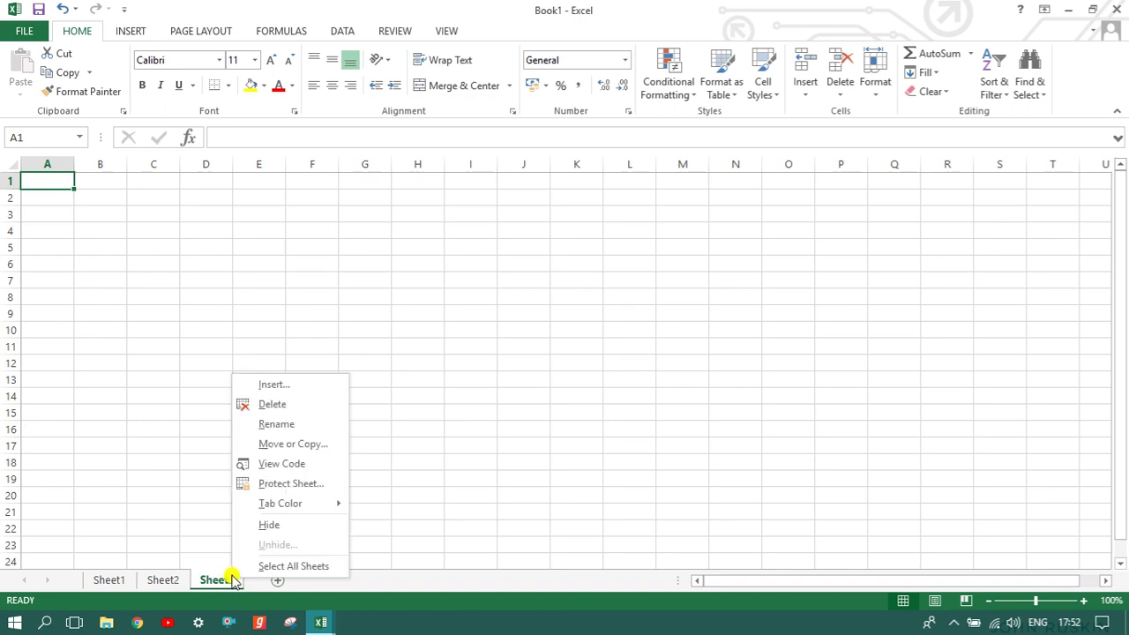
pyautogui.click(265, 405)
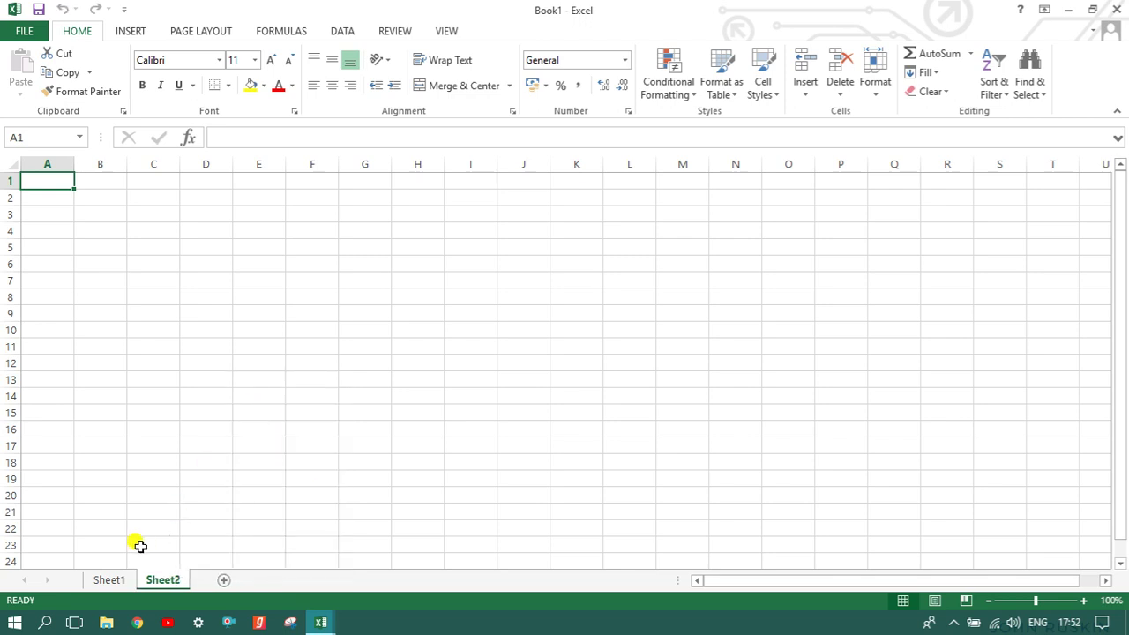
pyautogui.rightClick(157, 582)
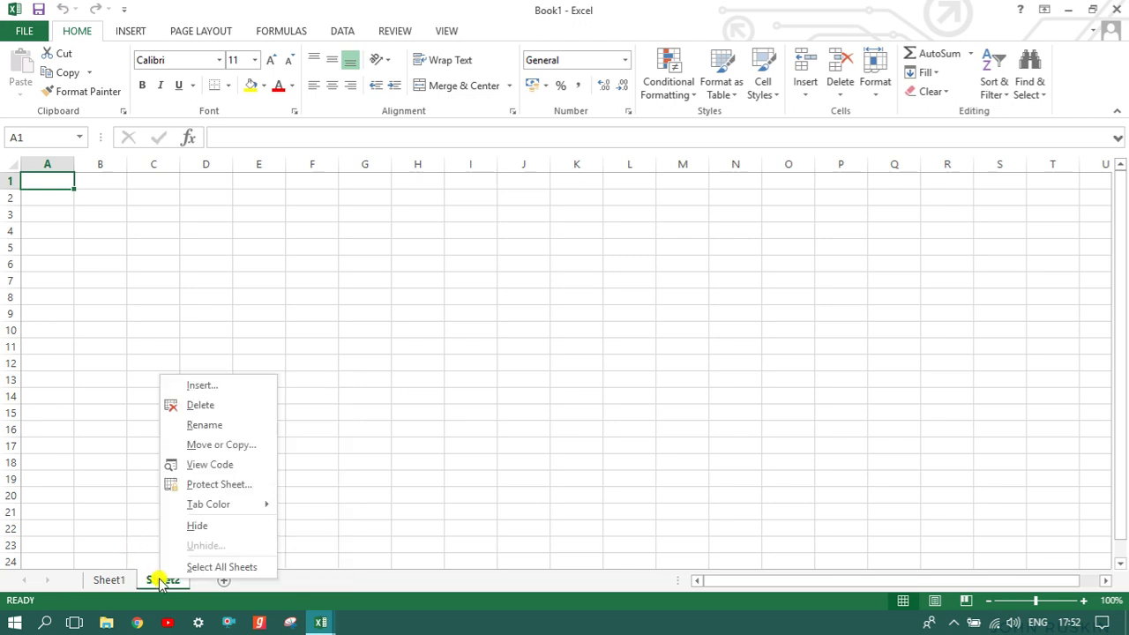
pyautogui.click(197, 406)
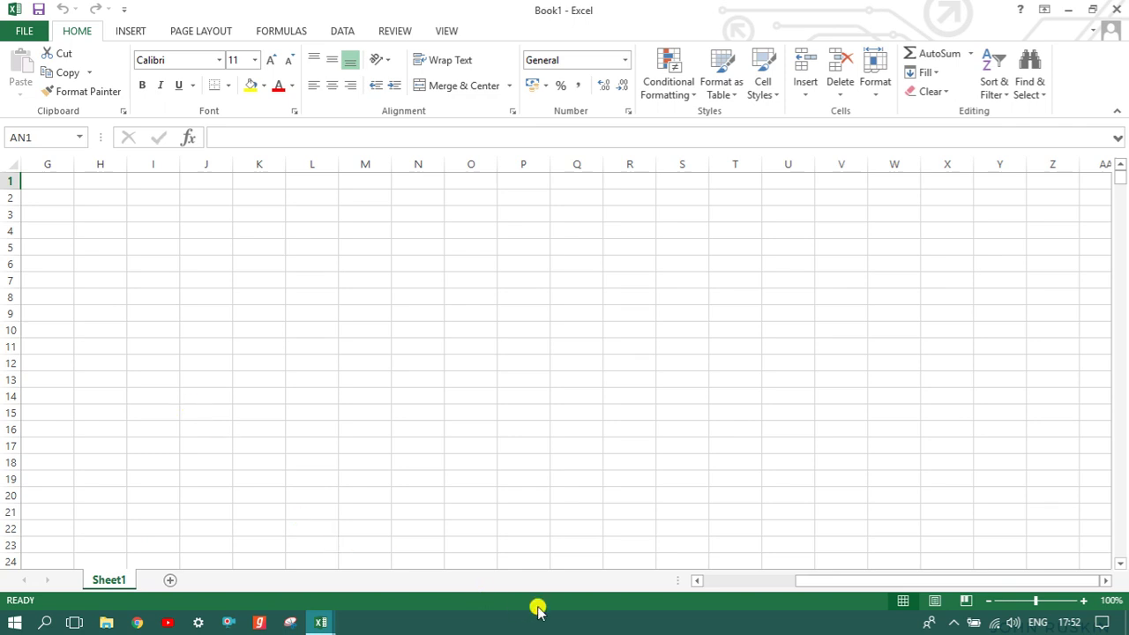
# Zoom the Sheet1 worksheet in to 120%
pyautogui.click(1079, 602)
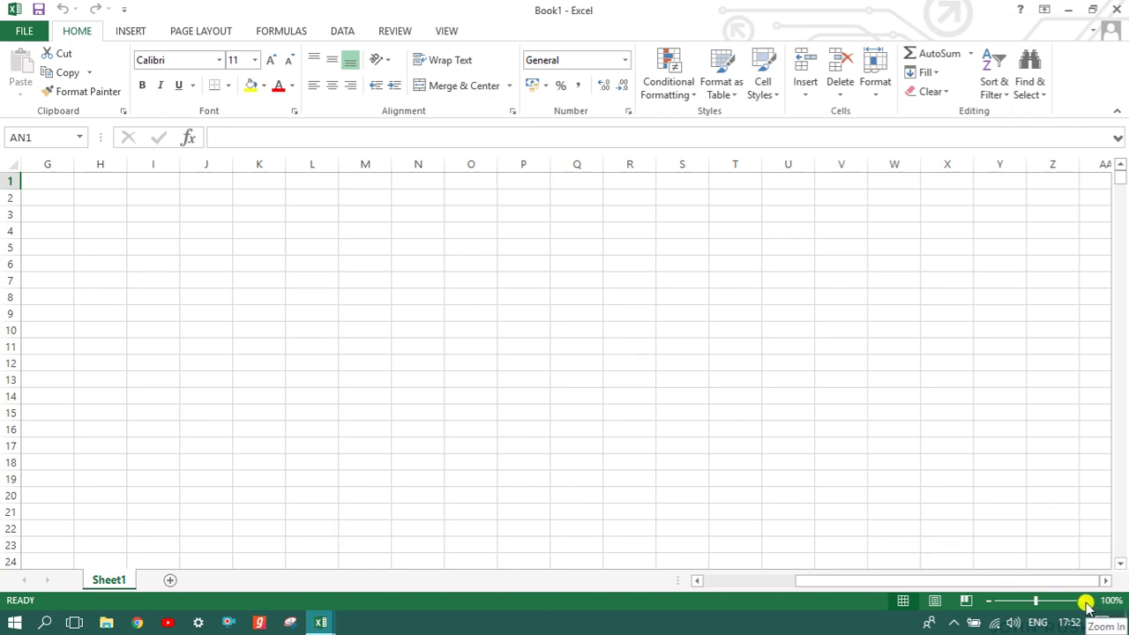
pyautogui.click(1084, 603)
pyautogui.click(1085, 603)
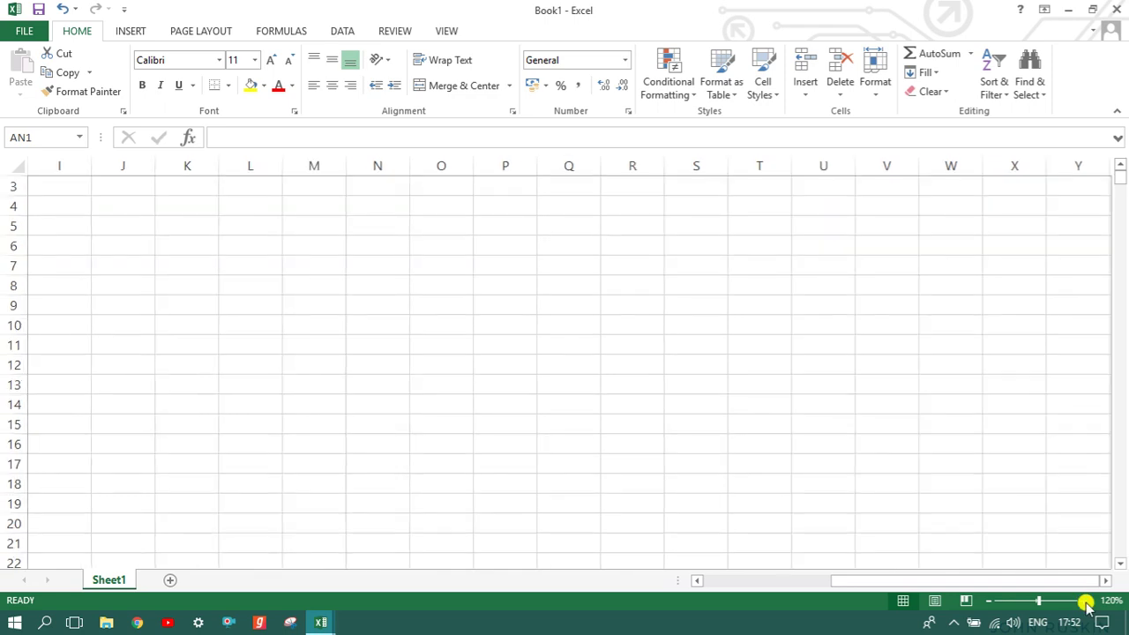
# Zoom the Sheet1 worksheet out to 80%
pyautogui.click(990, 602)
pyautogui.click(989, 602)
pyautogui.click(989, 602)
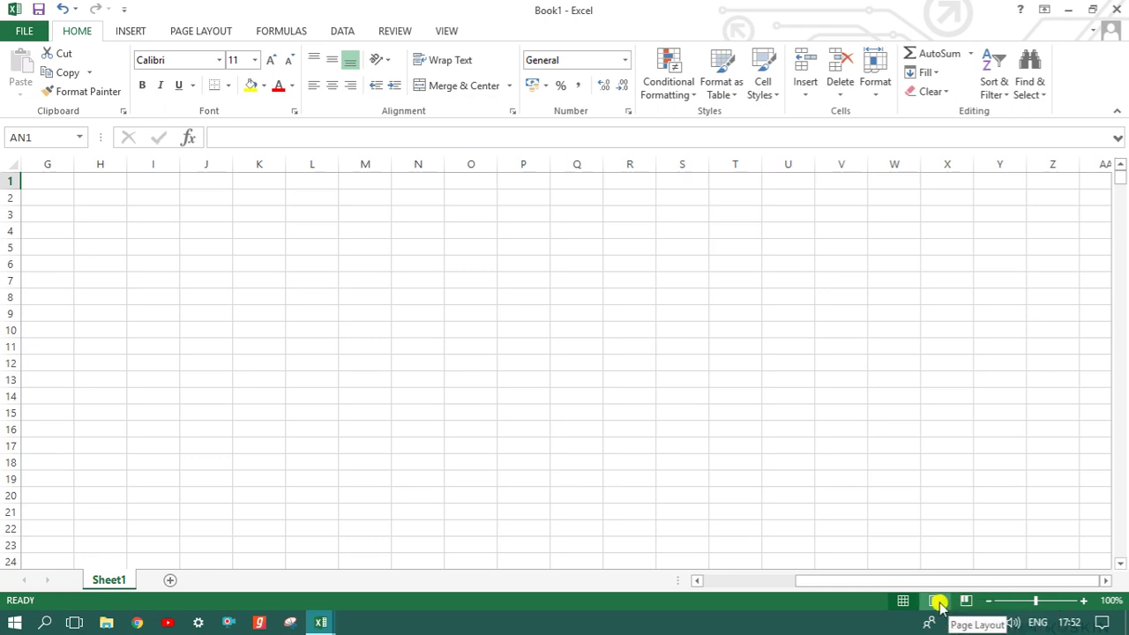
pyautogui.click(989, 603)
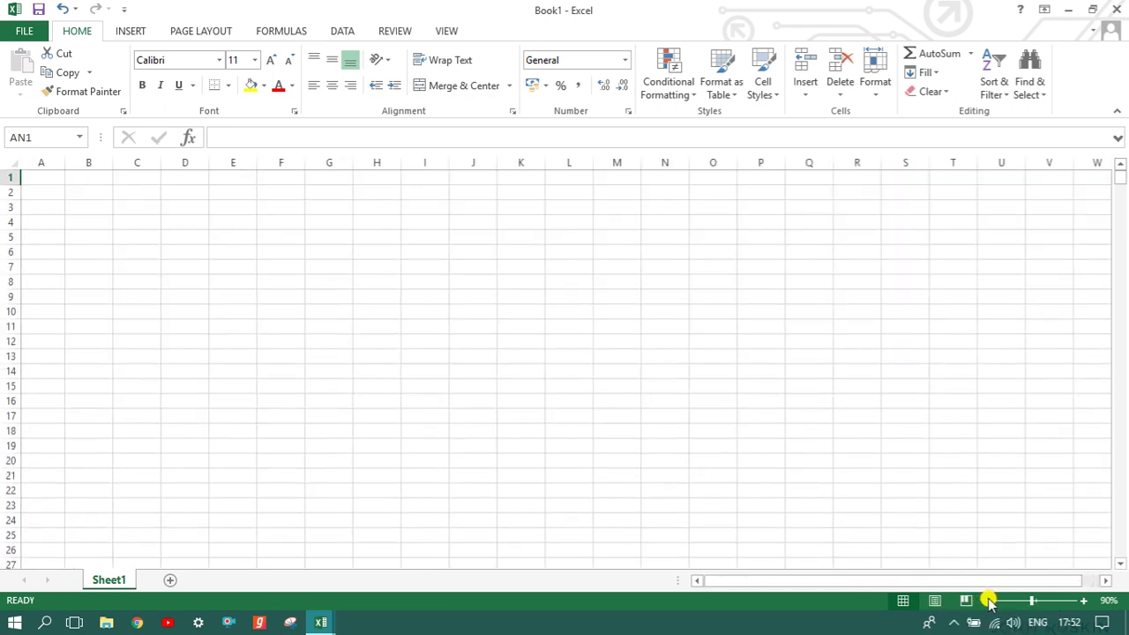
pyautogui.click(989, 602)
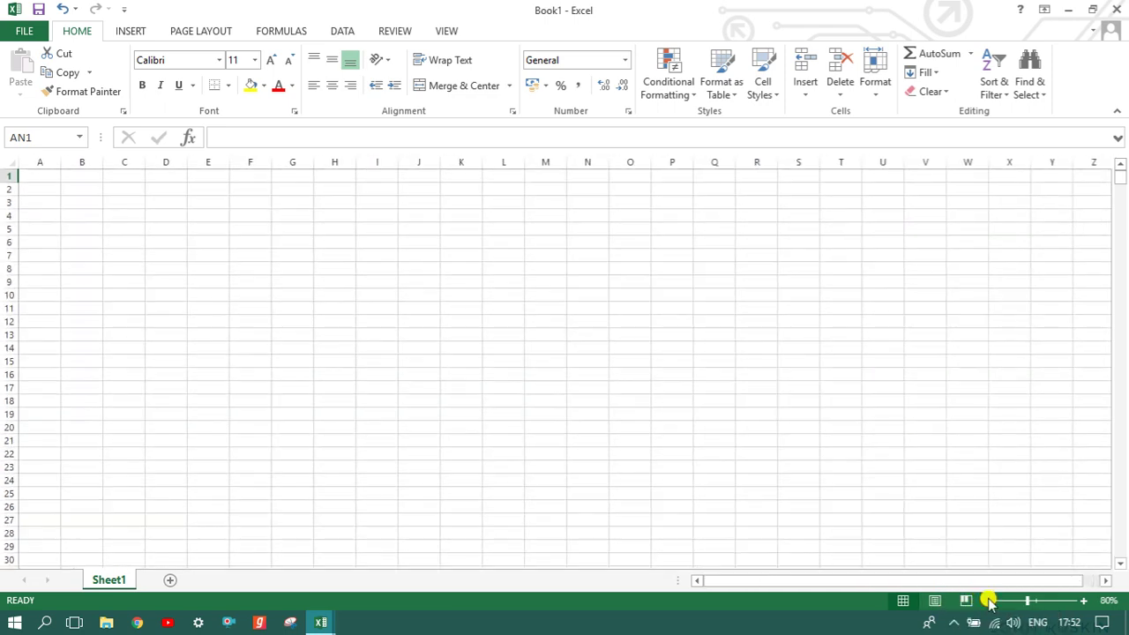
# Examine the worksheet in Page Layout view and return it to Normal view
pyautogui.click(937, 602)
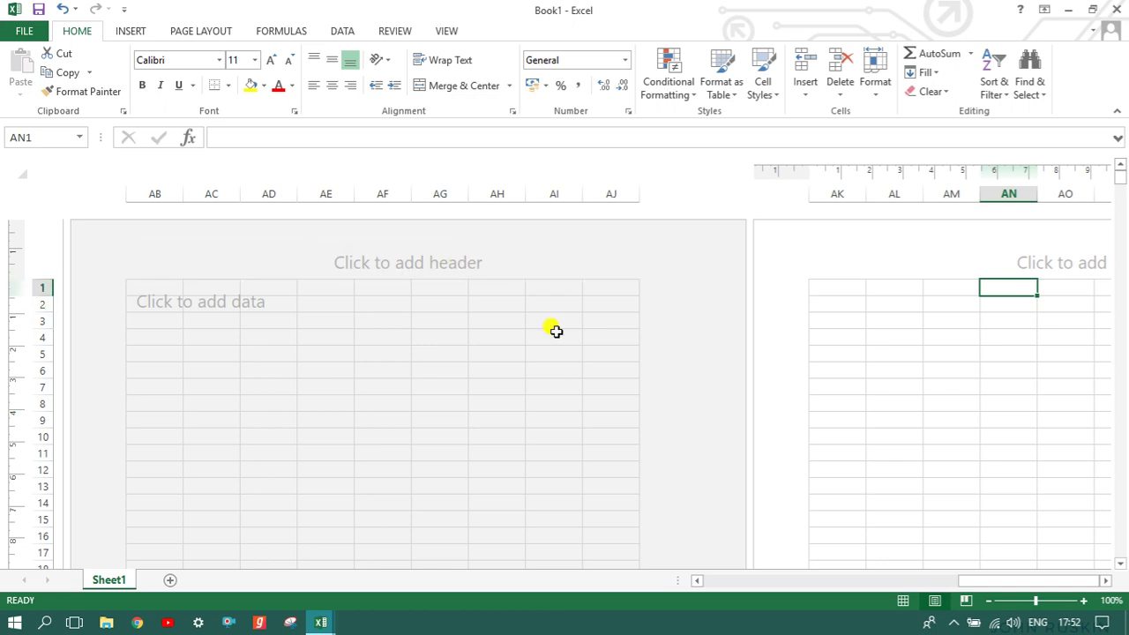
pyautogui.click(903, 601)
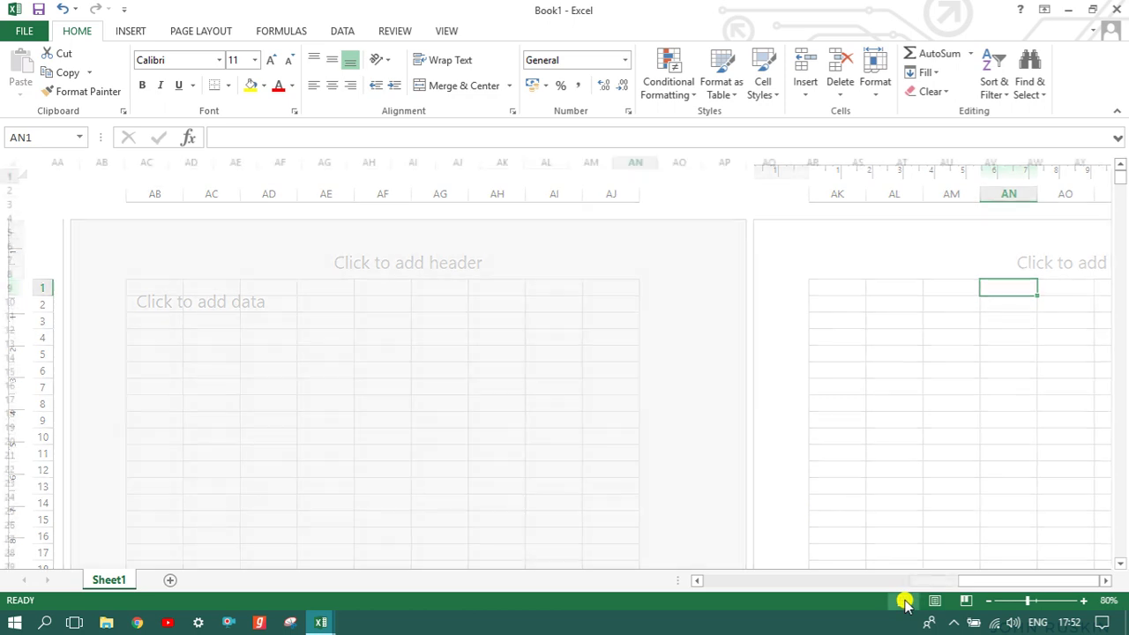